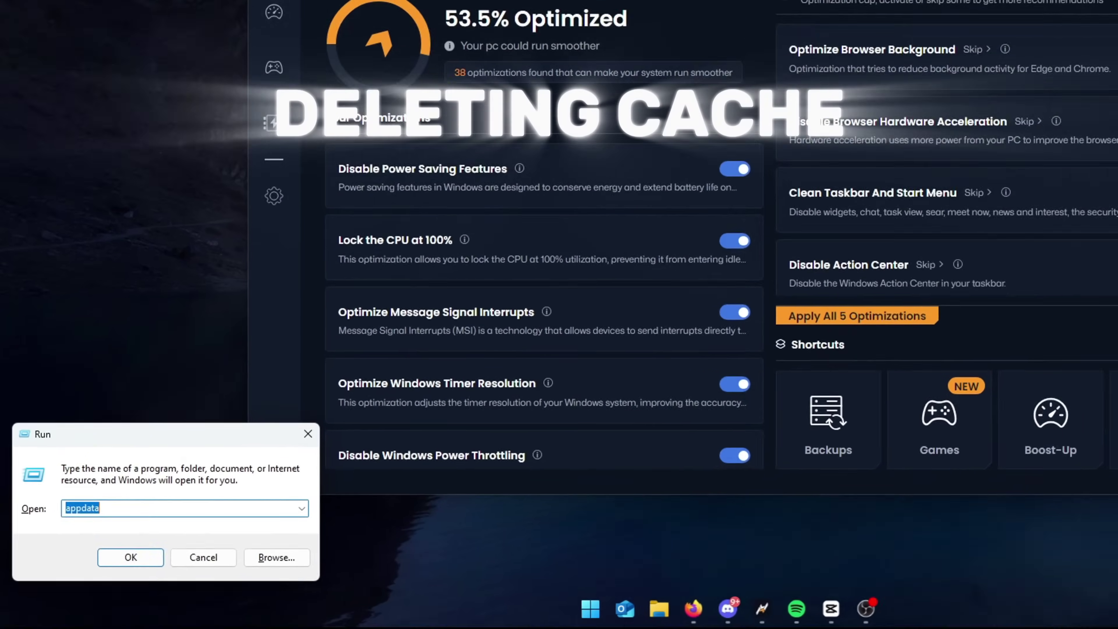
- Go to AppData\Local\FiveM\FiveM Application Data\data\cache in File Explorer
{"action": "type", "text": "appdata"}
{"action": "key", "text": "Return"}
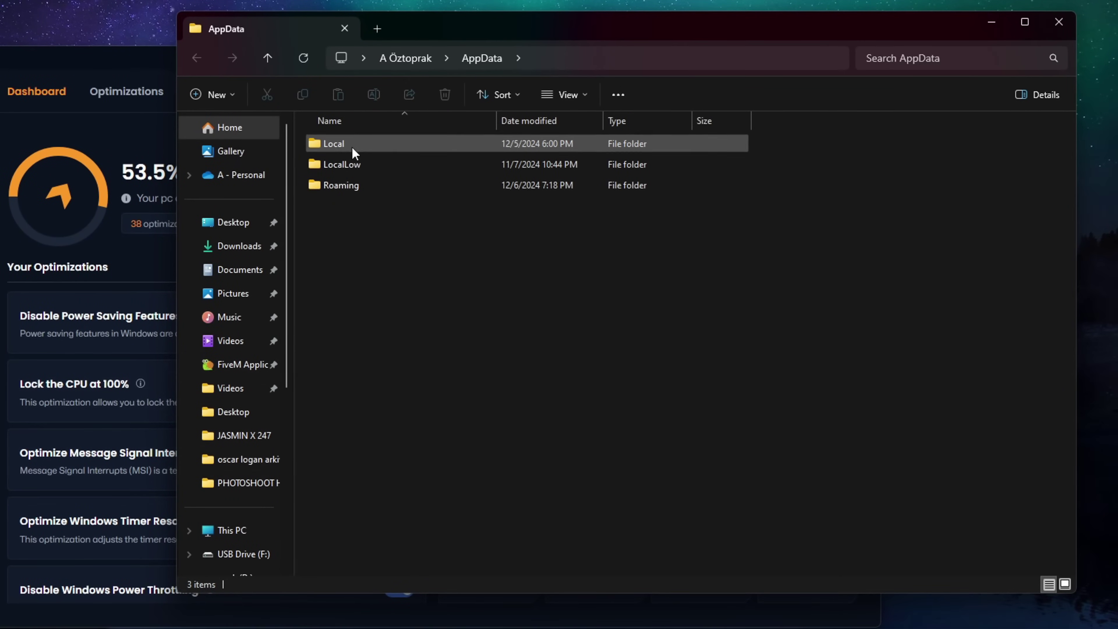
{"action": "double_click", "coordinate": [353, 149]}
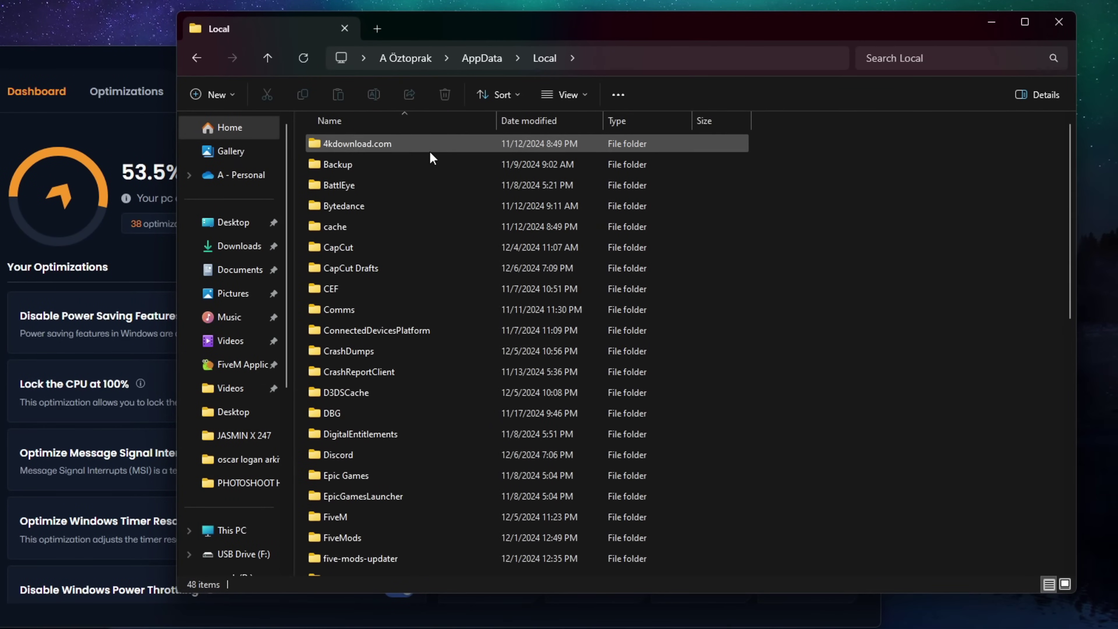
{"action": "double_click", "coordinate": [361, 513]}
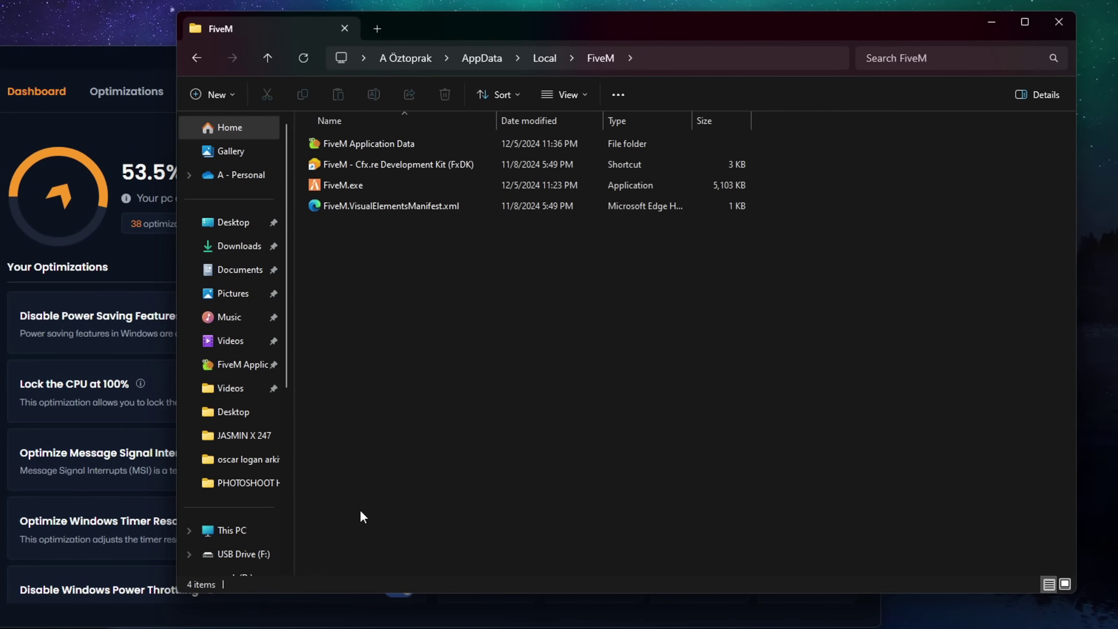
{"action": "double_click", "coordinate": [340, 140]}
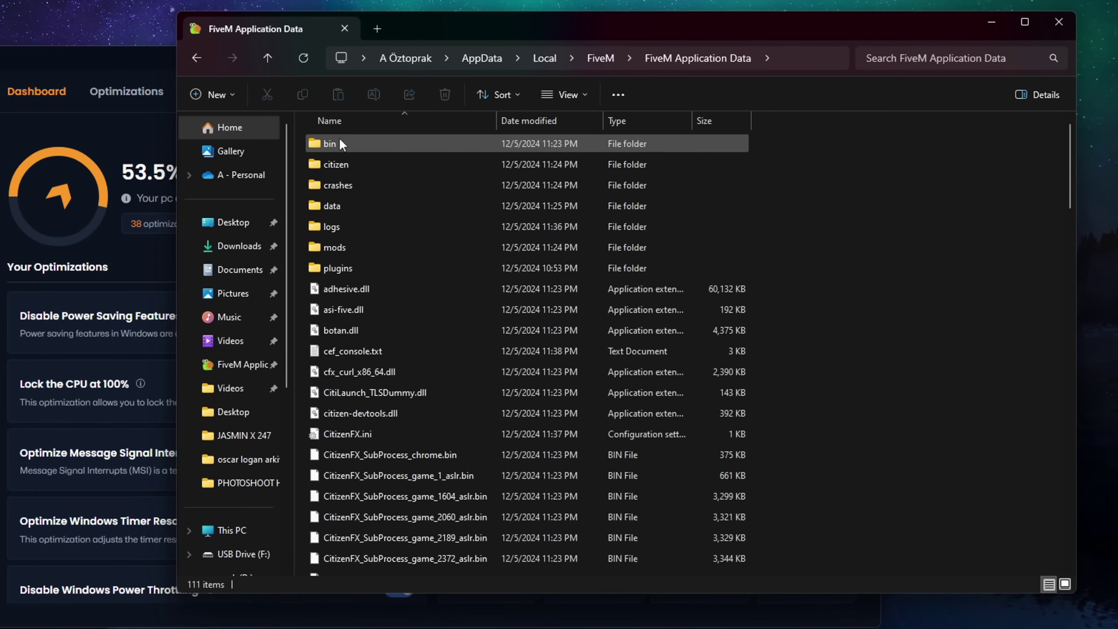
{"action": "double_click", "coordinate": [371, 210]}
{"action": "double_click", "coordinate": [364, 147]}
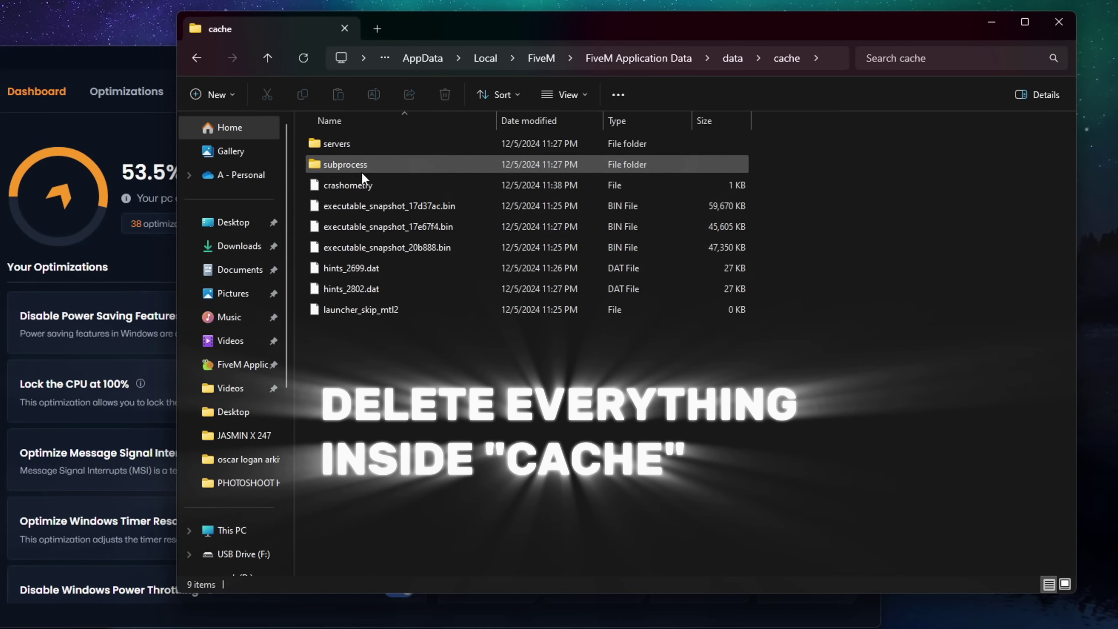
- Delete all nine cache files and close File Explorer
{"action": "left_click_drag", "start_coordinate": [486, 422], "coordinate": [437, 137]}
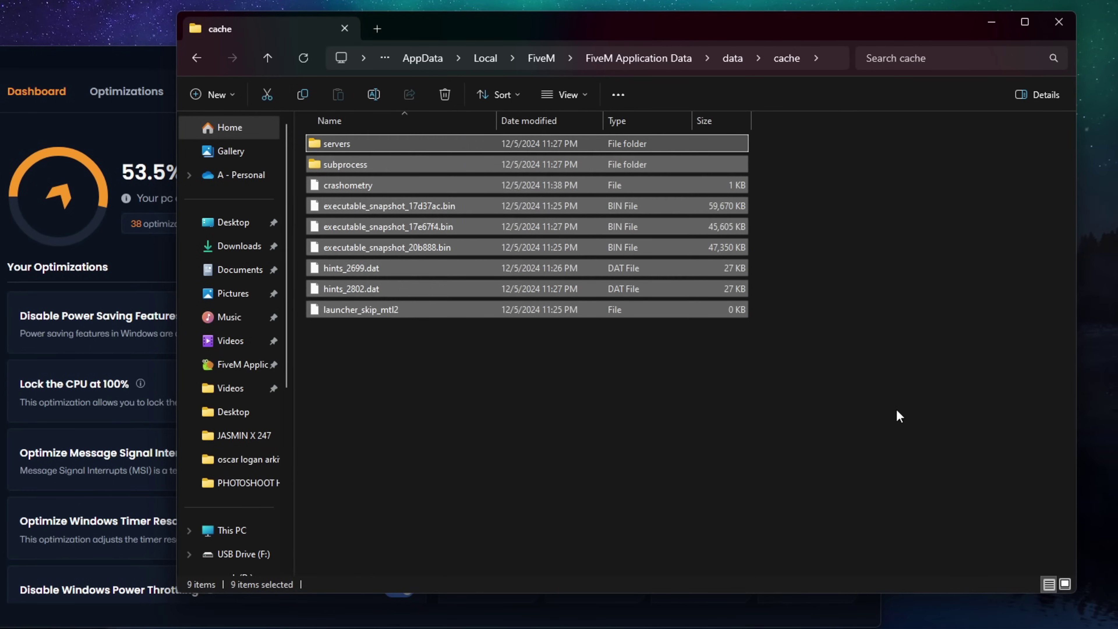
{"action": "key", "text": "Delete"}
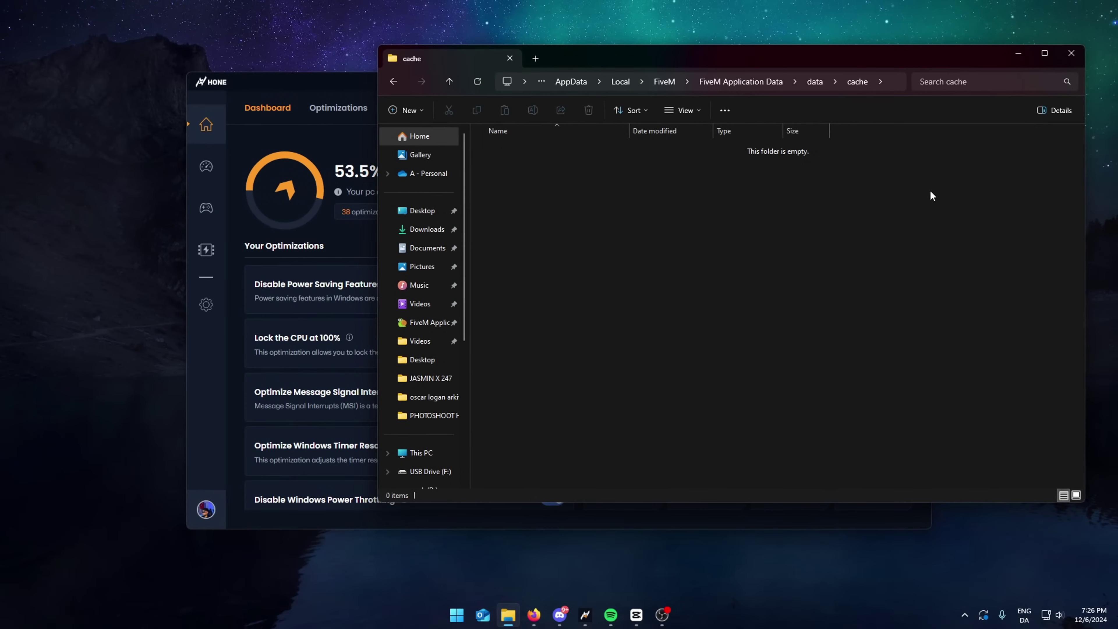
{"action": "left_click", "coordinate": [1071, 53]}
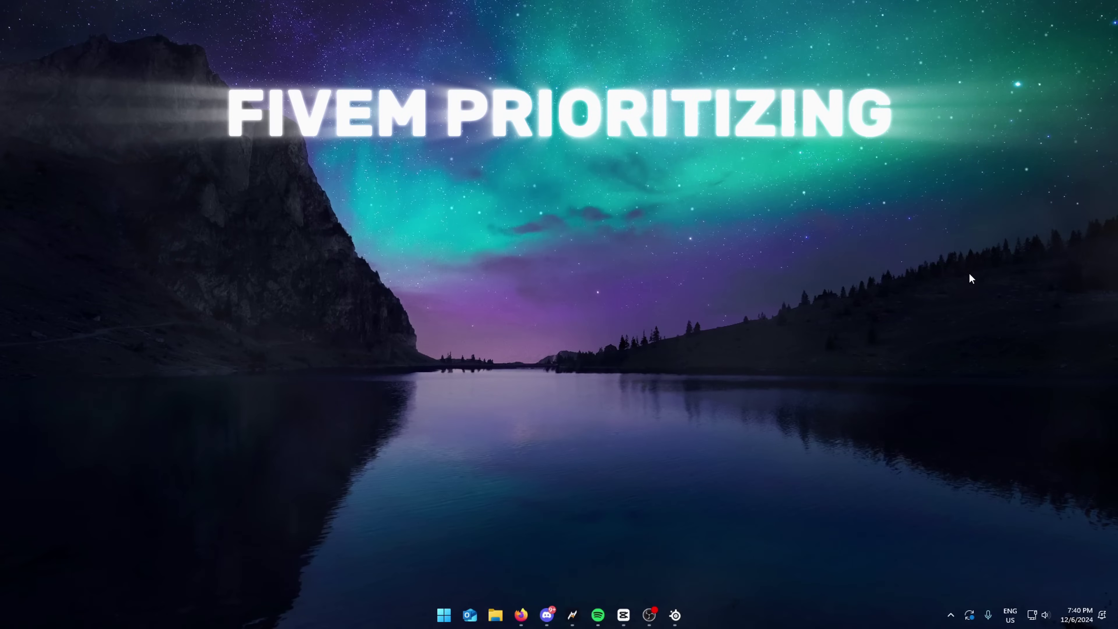
- Go to the Graphics page under Settings > Gaming > Game Mode
{"action": "key", "text": "super+i"}
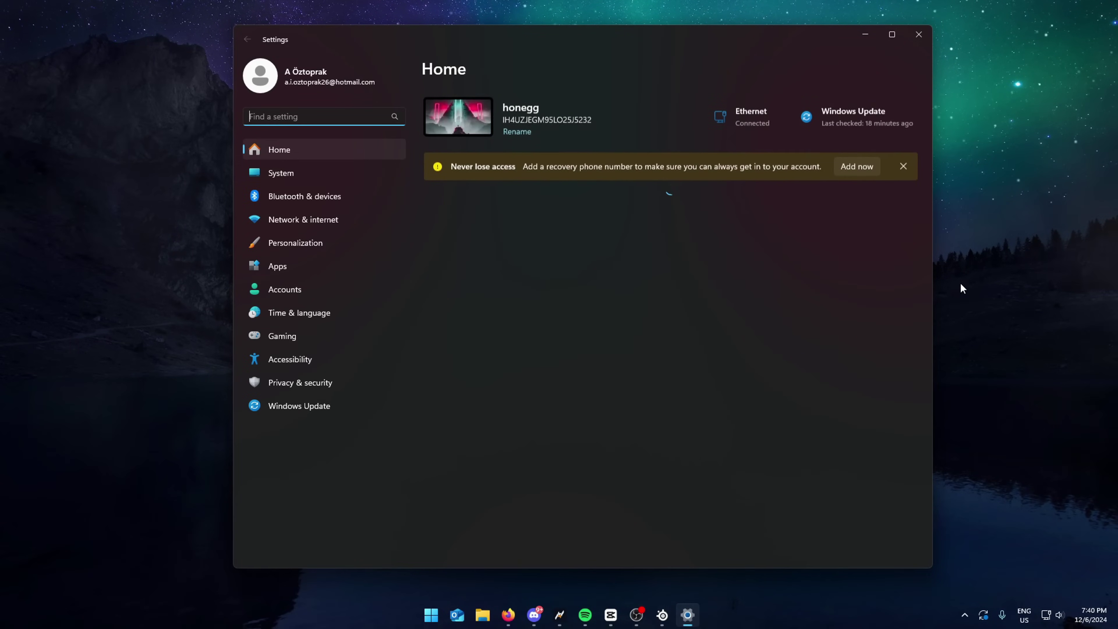
{"action": "left_click", "coordinate": [277, 334]}
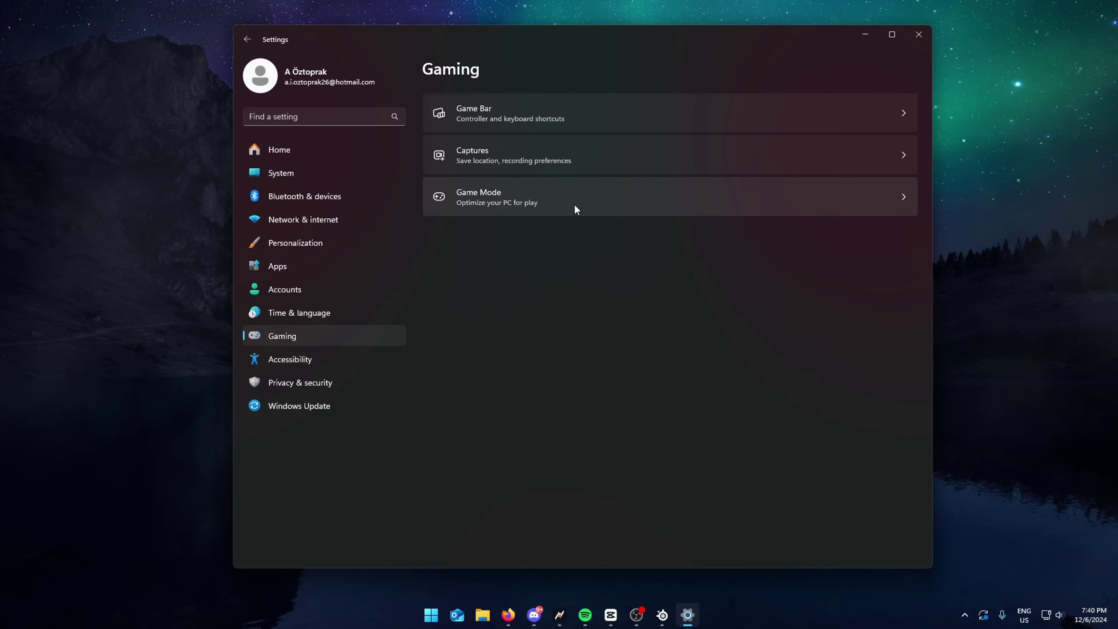
{"action": "left_click", "coordinate": [537, 201]}
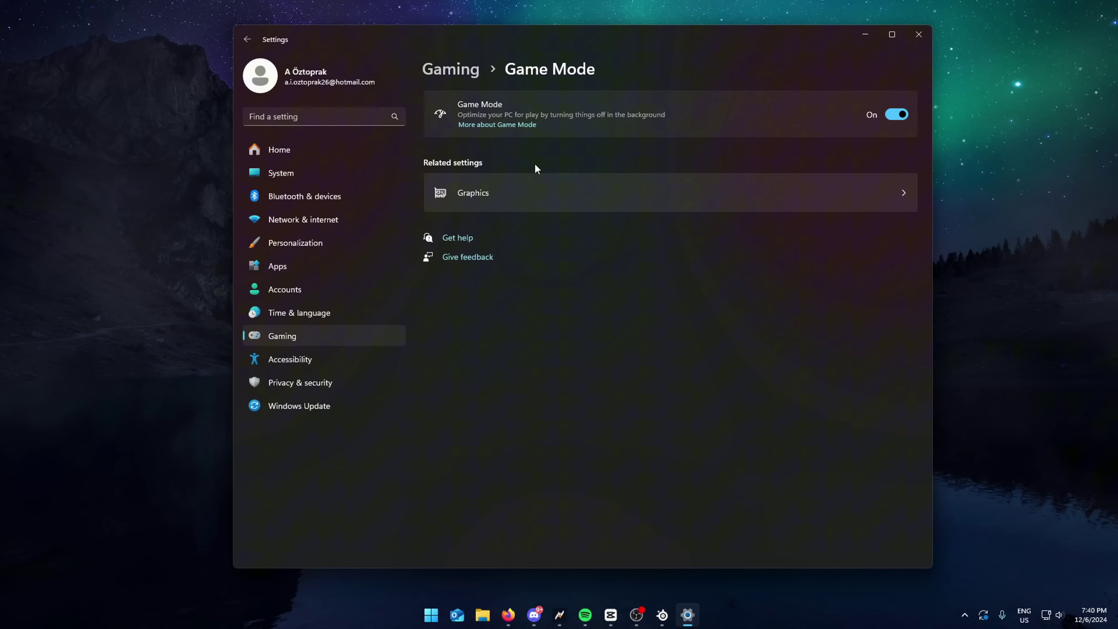
{"action": "left_click", "coordinate": [533, 202]}
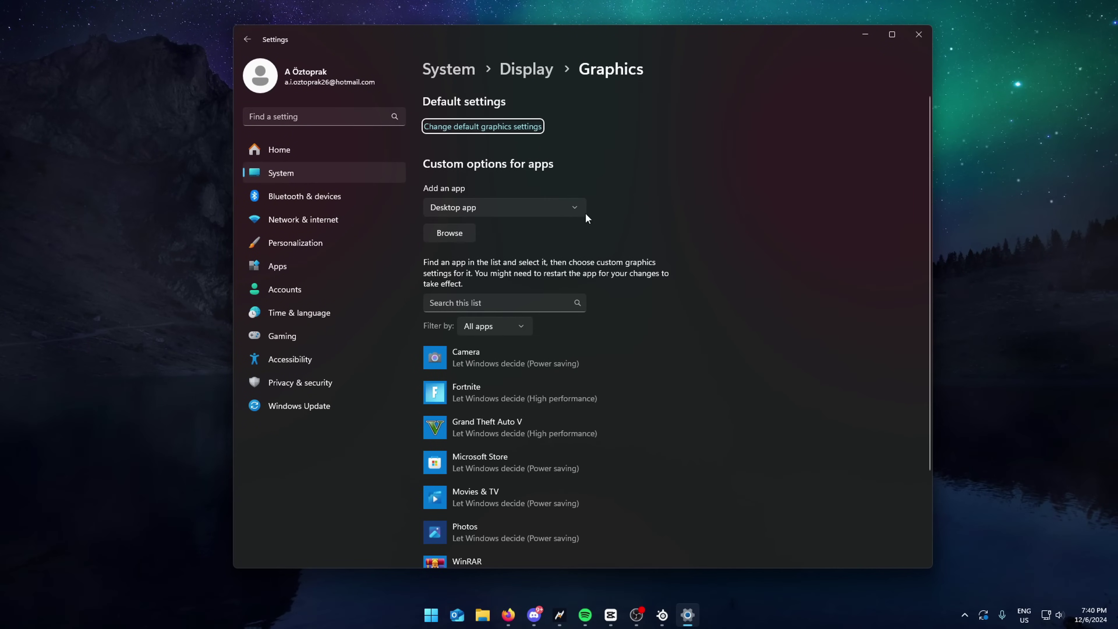
- Add %localappdata%\FiveM\FiveM.exe to the graphics custom app list
{"action": "left_click", "coordinate": [446, 234]}
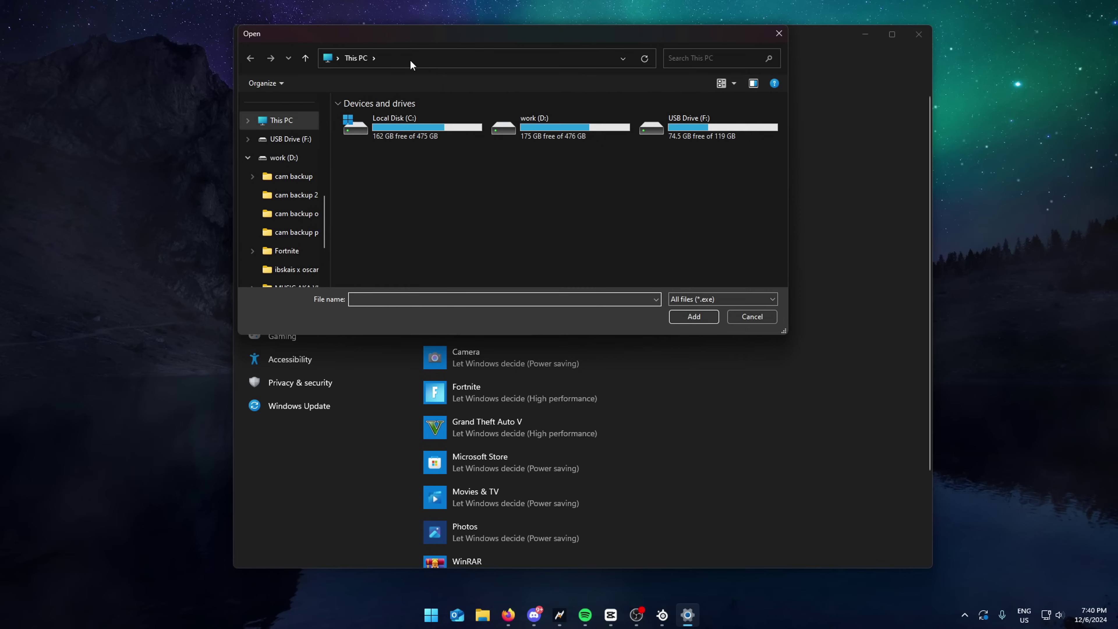
{"action": "left_click", "coordinate": [412, 64]}
{"action": "type", "text": "%localap"}
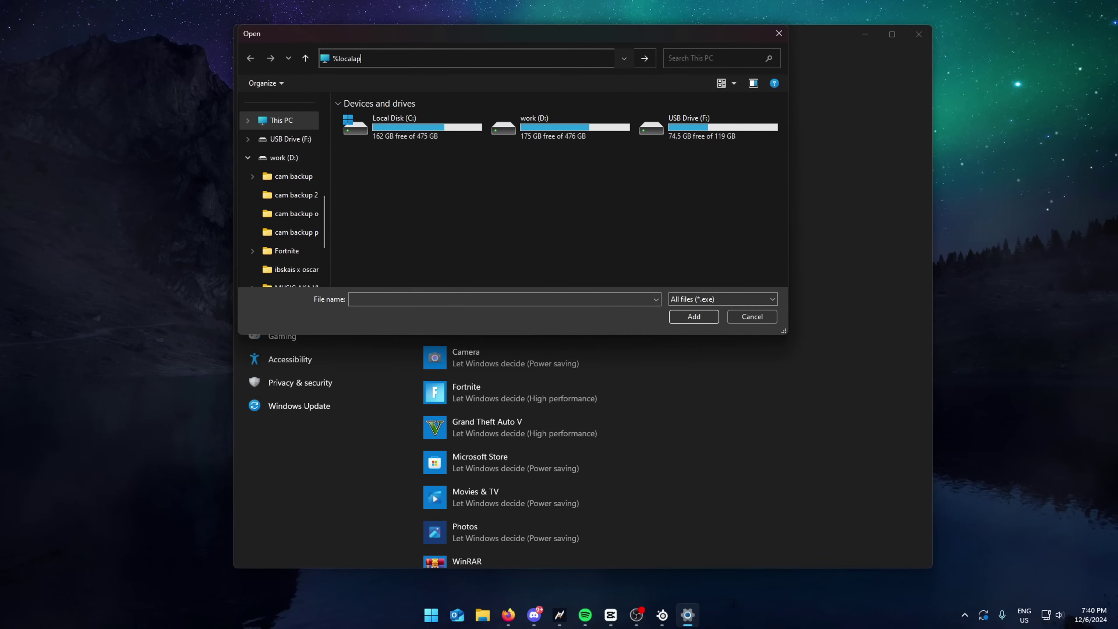
{"action": "type", "text": "pdata%"}
{"action": "key", "text": "Return"}
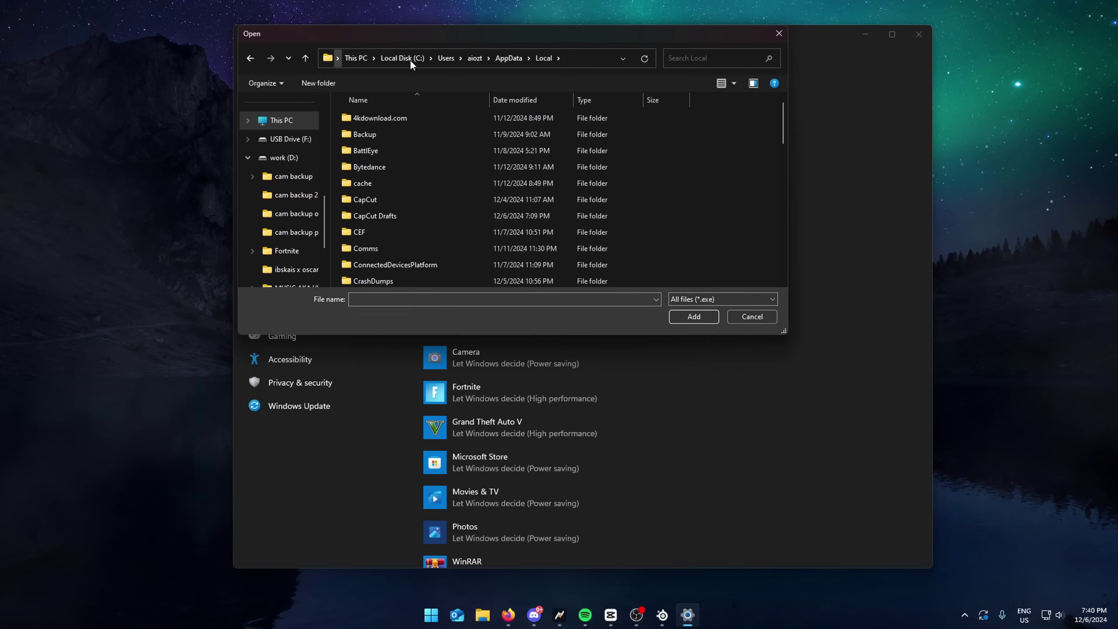
{"action": "scroll", "coordinate": [412, 257], "scroll_direction": "down", "scroll_amount": 4}
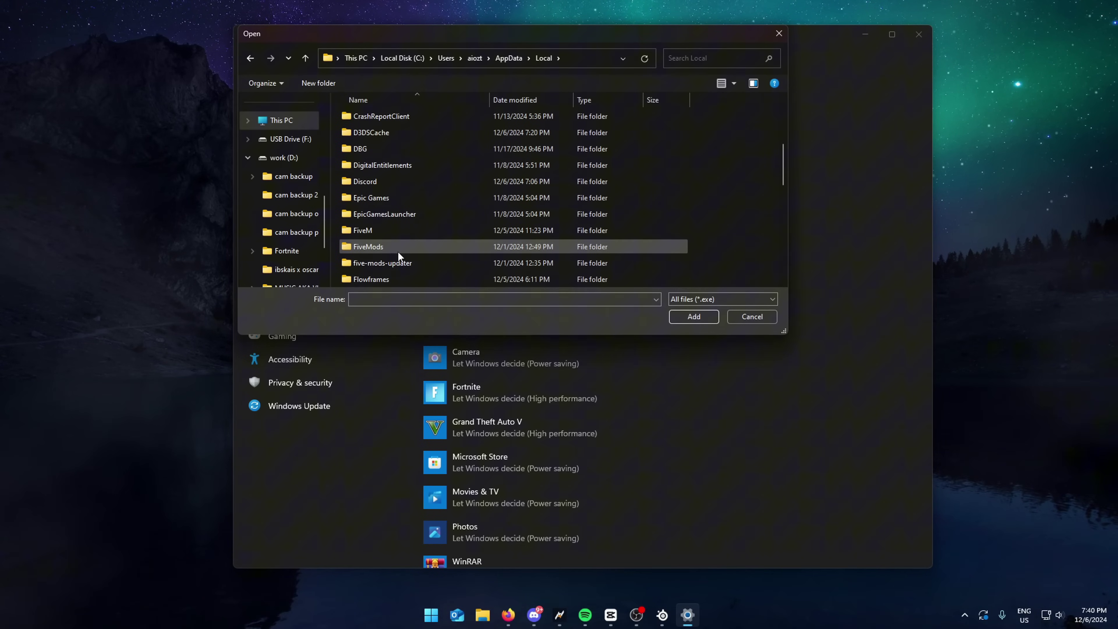
{"action": "double_click", "coordinate": [375, 230]}
{"action": "double_click", "coordinate": [370, 151]}
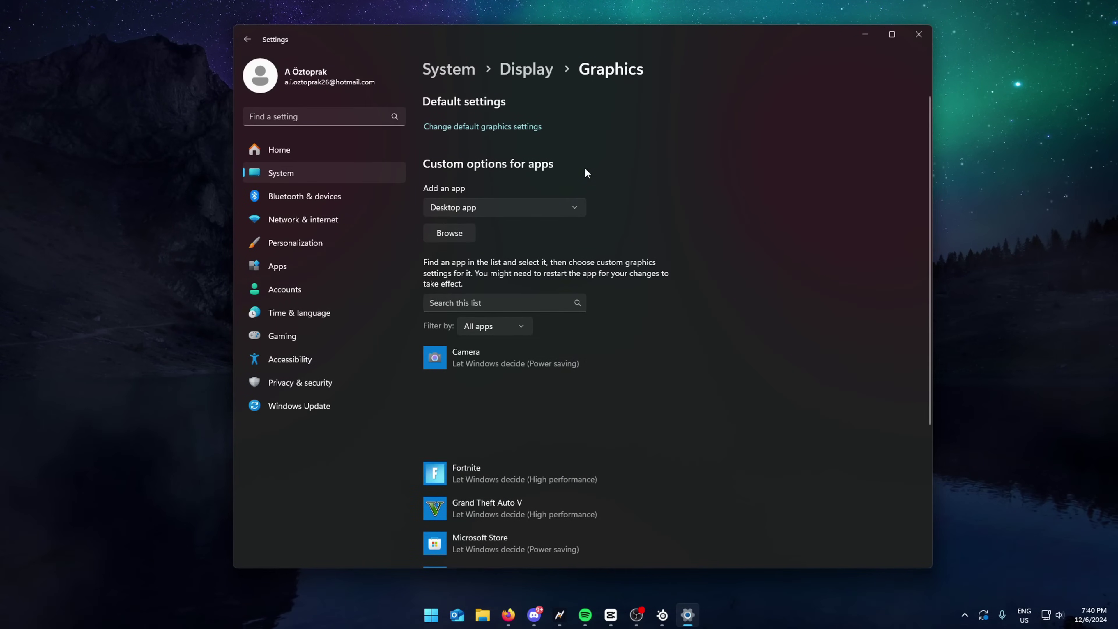
- Set FiveM's graphics preference to High performance and save it
{"action": "left_click", "coordinate": [601, 370]}
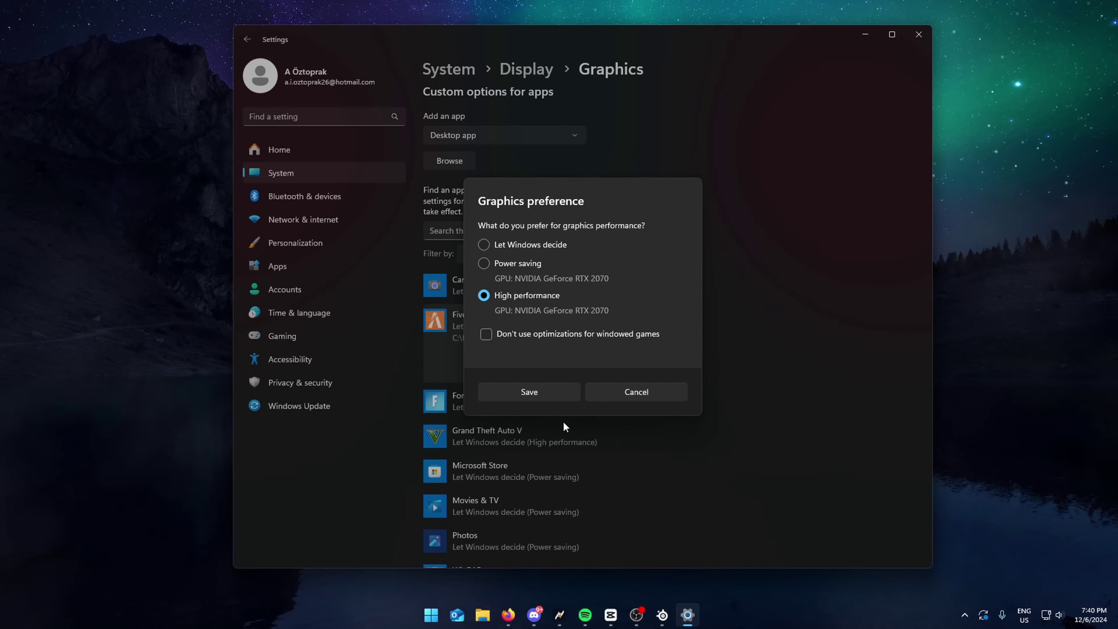
{"action": "left_click", "coordinate": [545, 398]}
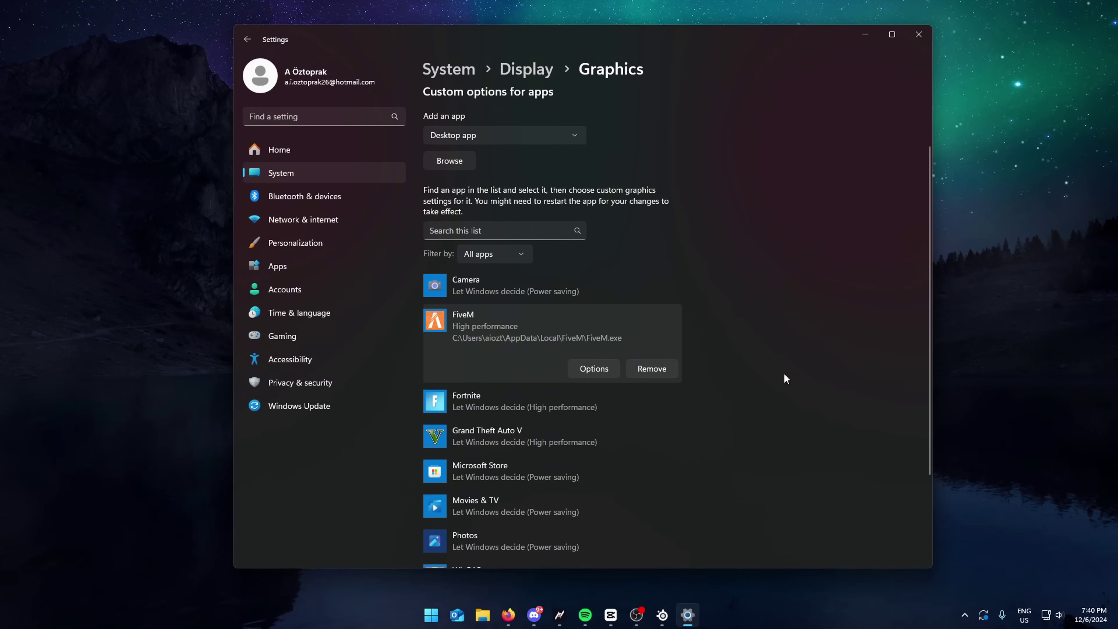
{"action": "scroll", "coordinate": [775, 371], "scroll_direction": "down", "scroll_amount": 3}
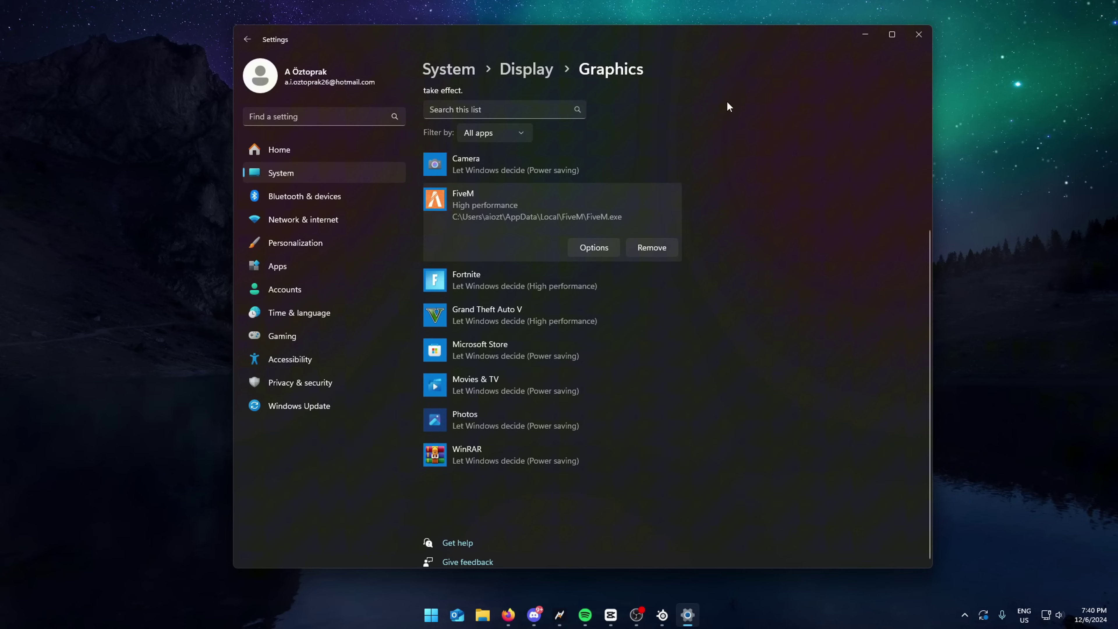
- Close Settings and scroll the Hone website to the 'Get better performance' section
{"action": "left_click", "coordinate": [919, 34]}
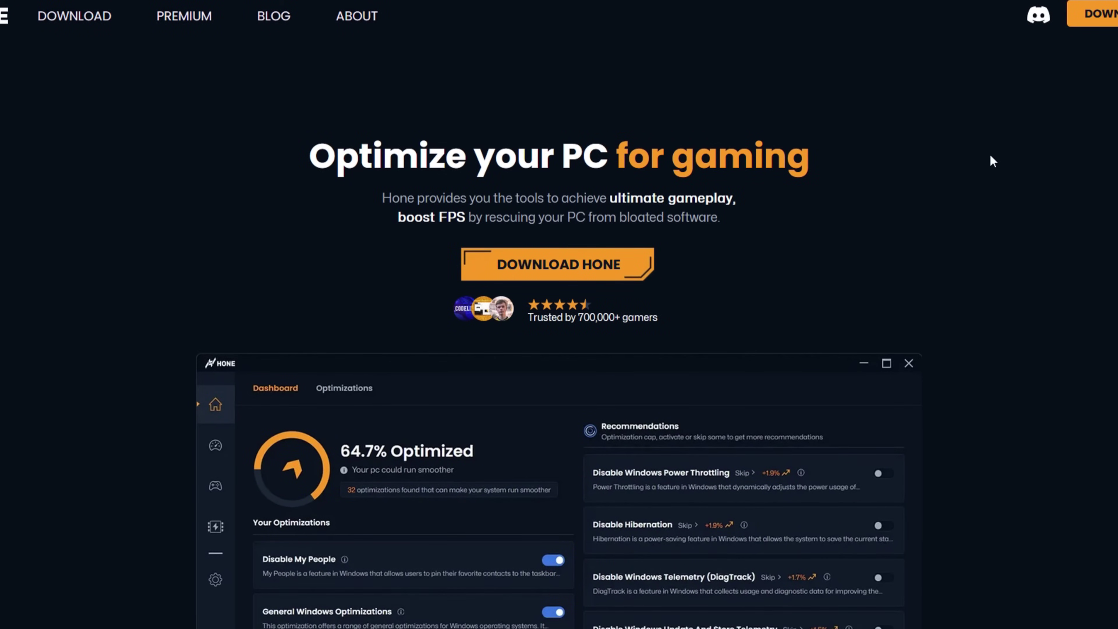
{"action": "scroll", "coordinate": [1026, 168], "scroll_direction": "down", "scroll_amount": 10}
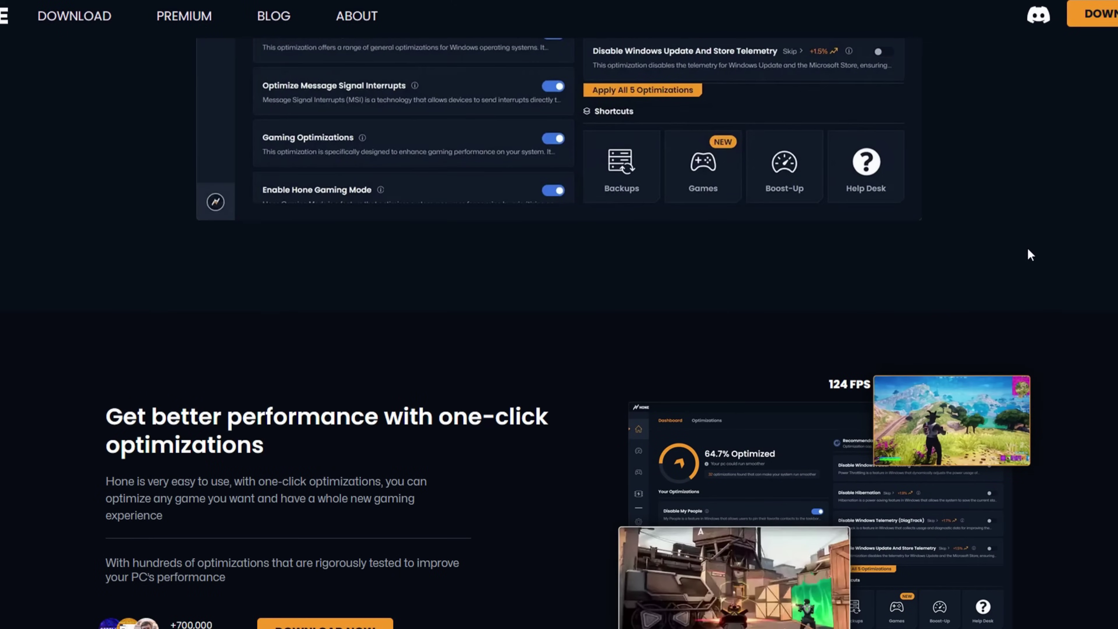
{"action": "scroll", "coordinate": [1050, 264], "scroll_direction": "down", "scroll_amount": 3}
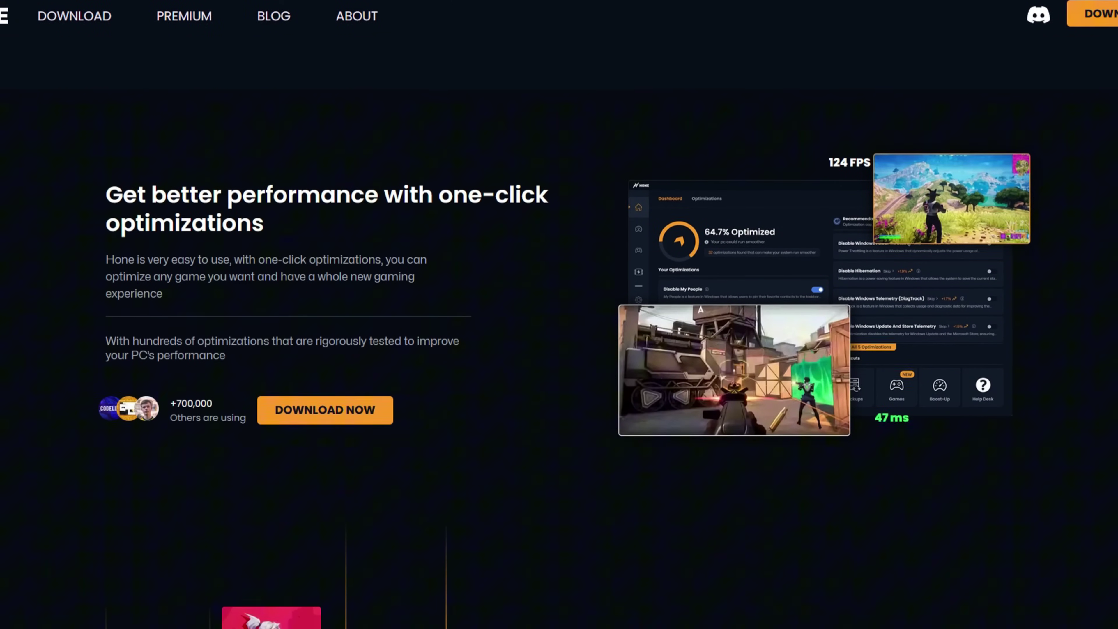
{"action": "scroll", "coordinate": [1089, 310], "scroll_direction": "down", "scroll_amount": 2}
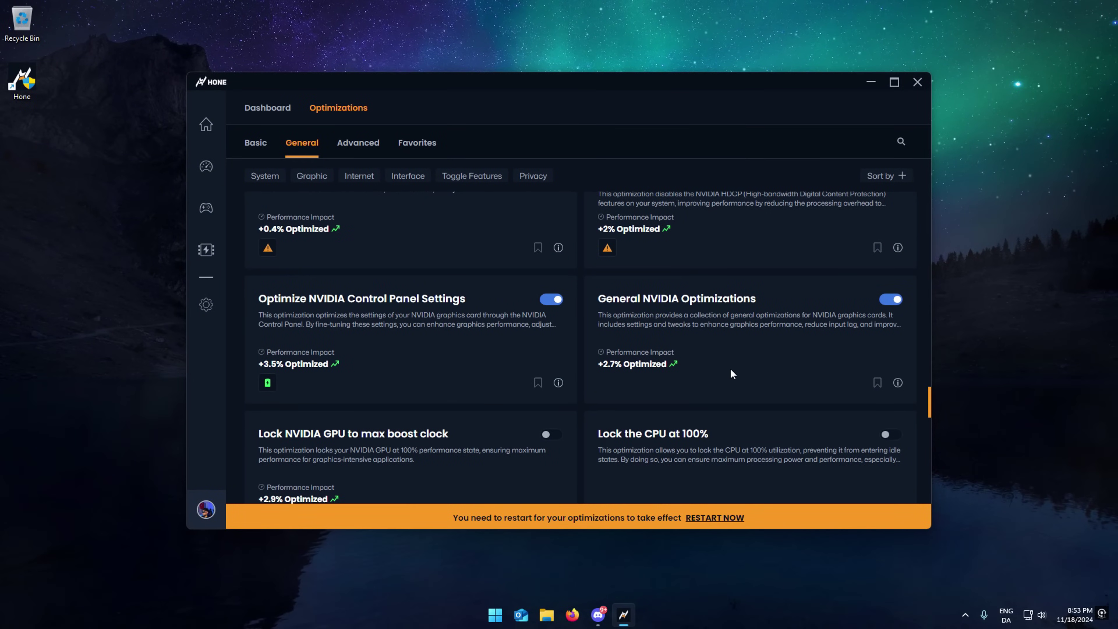
- Step through the Hone installer, accepting the terms and privacy notice to install Hone
{"action": "scroll", "coordinate": [497, 385], "scroll_direction": "up", "scroll_amount": 2}
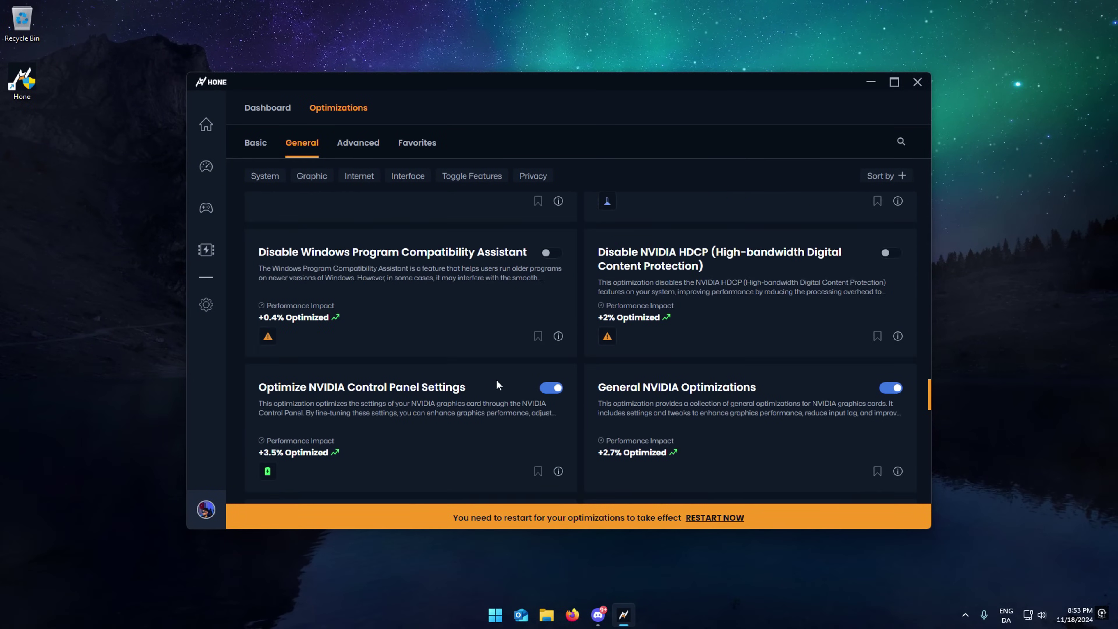
{"action": "scroll", "coordinate": [497, 385], "scroll_direction": "up", "scroll_amount": 15}
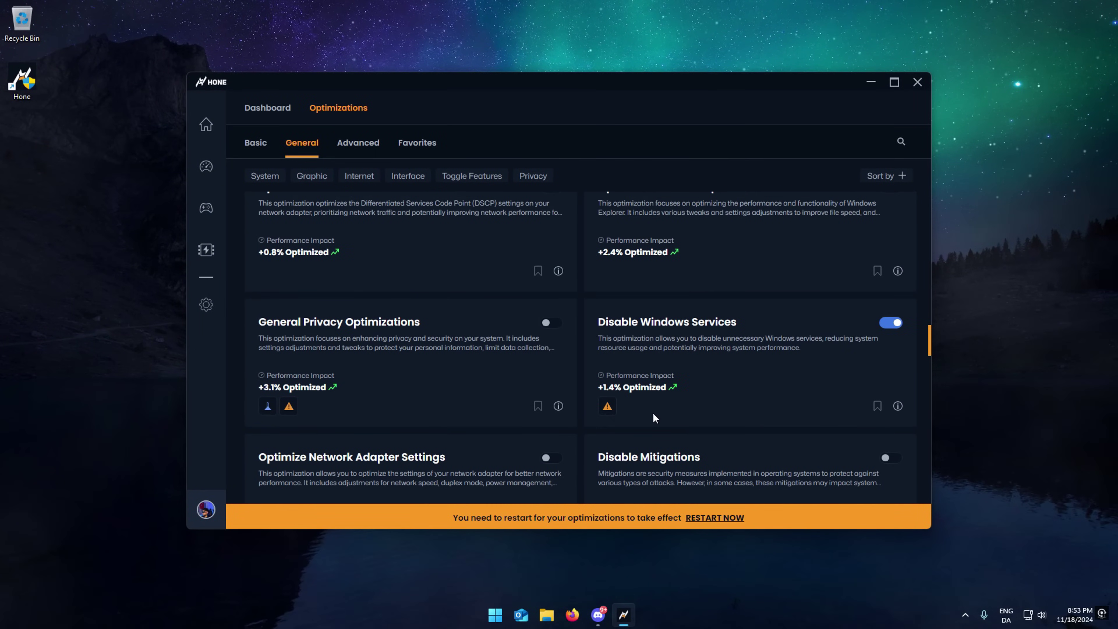
{"action": "scroll", "coordinate": [652, 417], "scroll_direction": "up", "scroll_amount": 5}
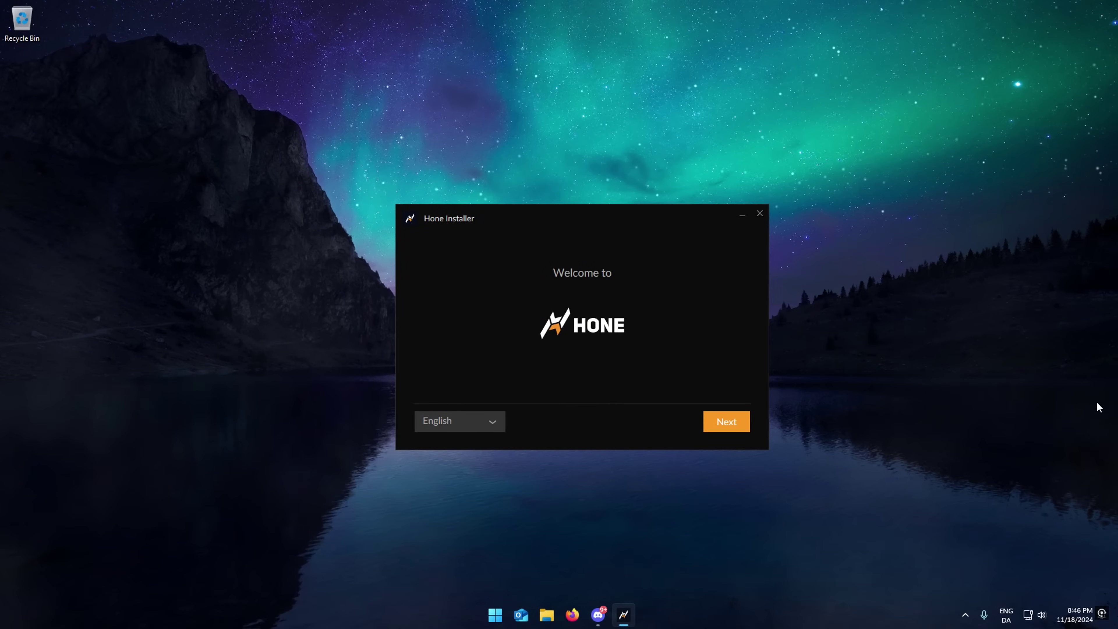
{"action": "left_click", "coordinate": [739, 422]}
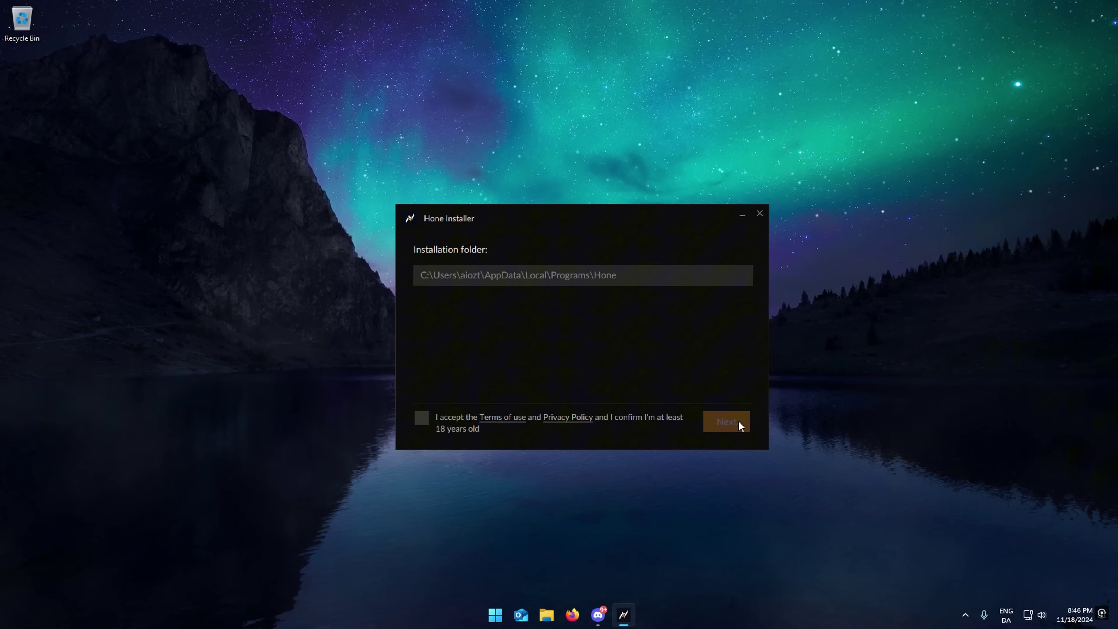
{"action": "left_click", "coordinate": [421, 417]}
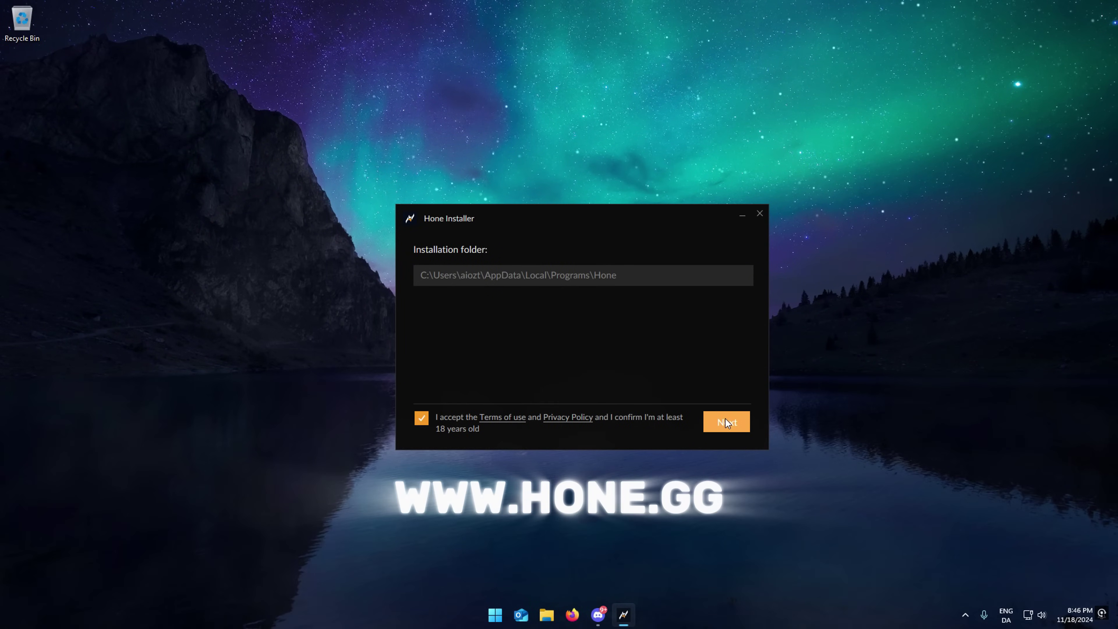
{"action": "left_click", "coordinate": [725, 420]}
{"action": "left_click", "coordinate": [715, 420]}
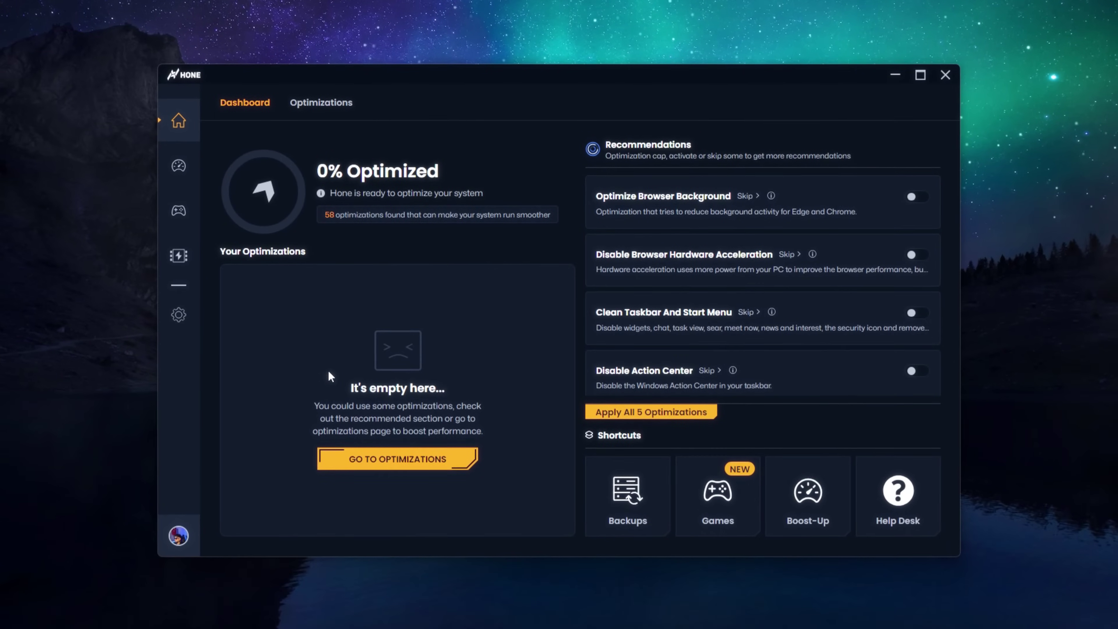
- Bring up the optimizations list and scroll through the General cards, returning to the top
{"action": "left_click", "coordinate": [371, 469]}
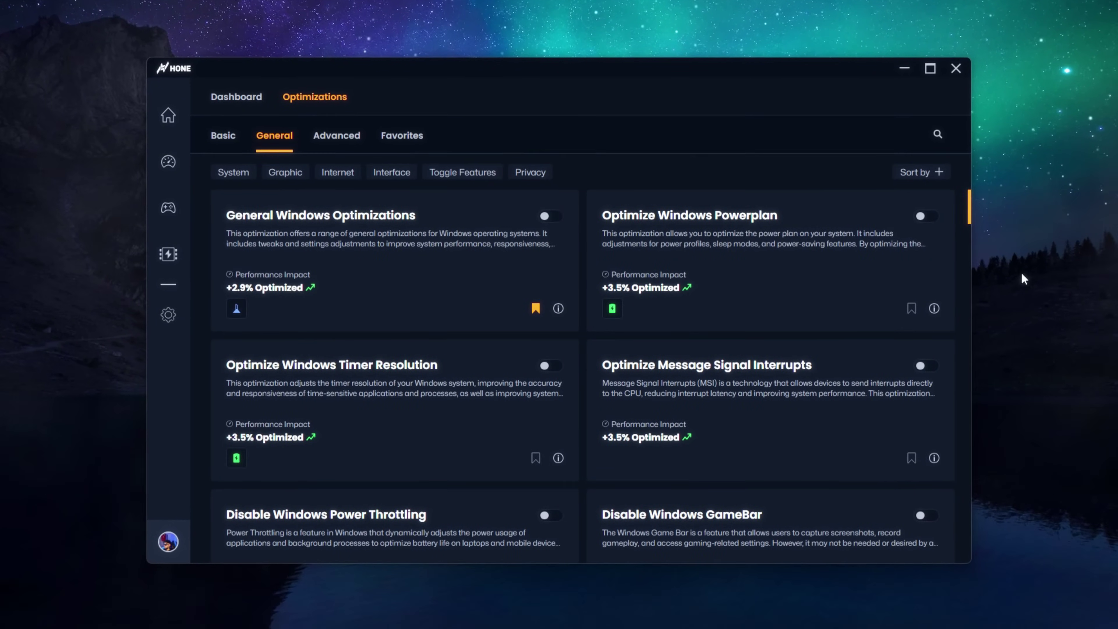
{"action": "scroll", "coordinate": [732, 388], "scroll_direction": "down", "scroll_amount": 15}
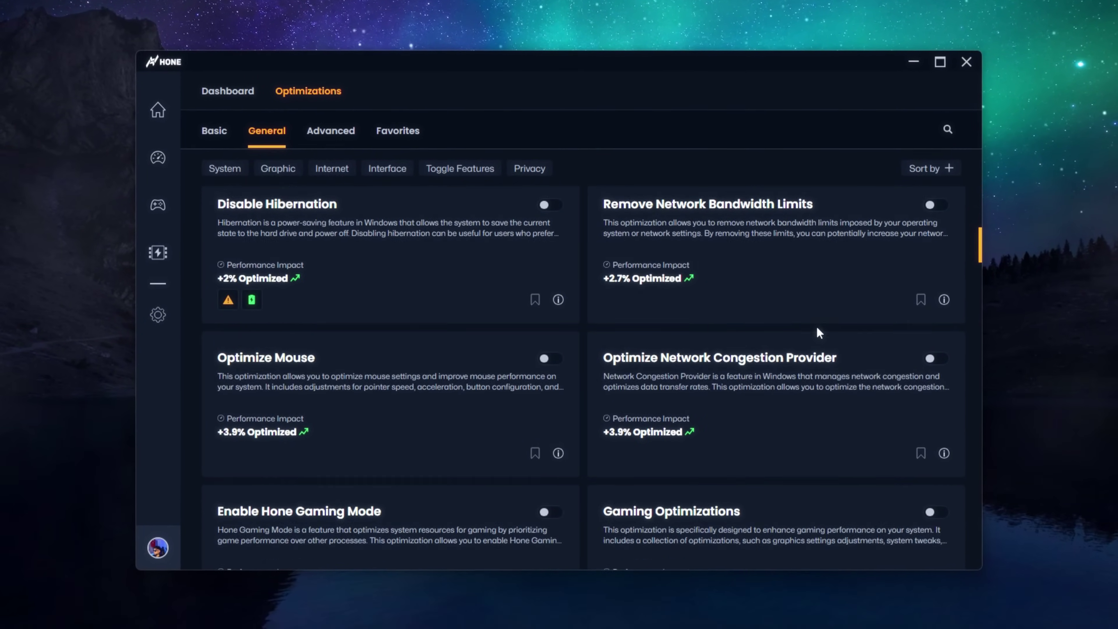
{"action": "scroll", "coordinate": [795, 311], "scroll_direction": "down", "scroll_amount": 20}
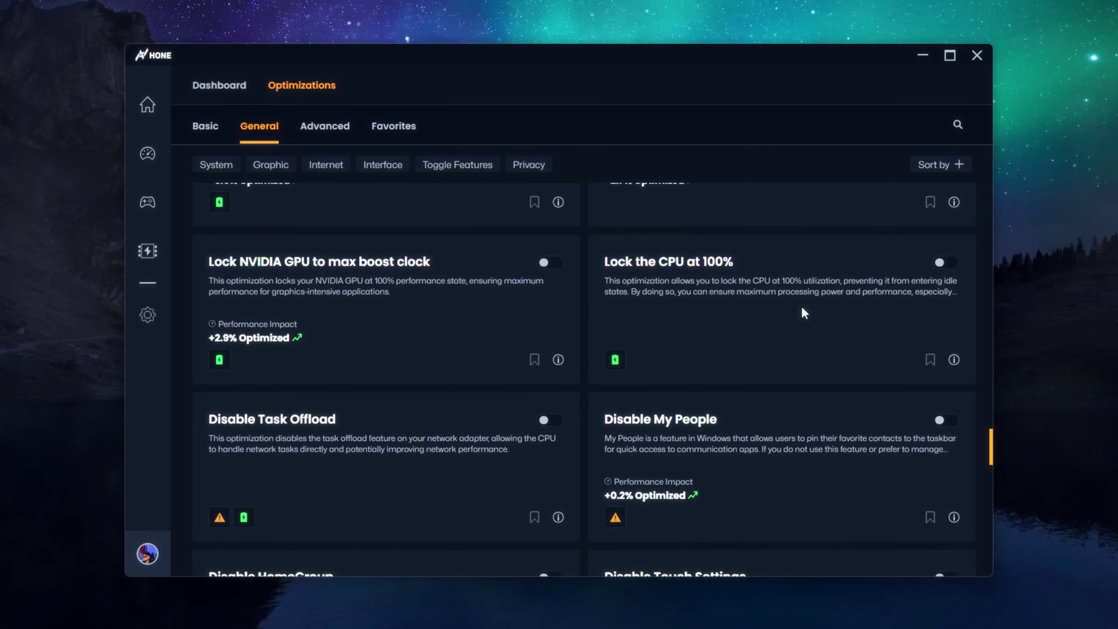
{"action": "scroll", "coordinate": [646, 263], "scroll_direction": "down", "scroll_amount": 10}
{"action": "scroll", "coordinate": [626, 258], "scroll_direction": "up", "scroll_amount": 15}
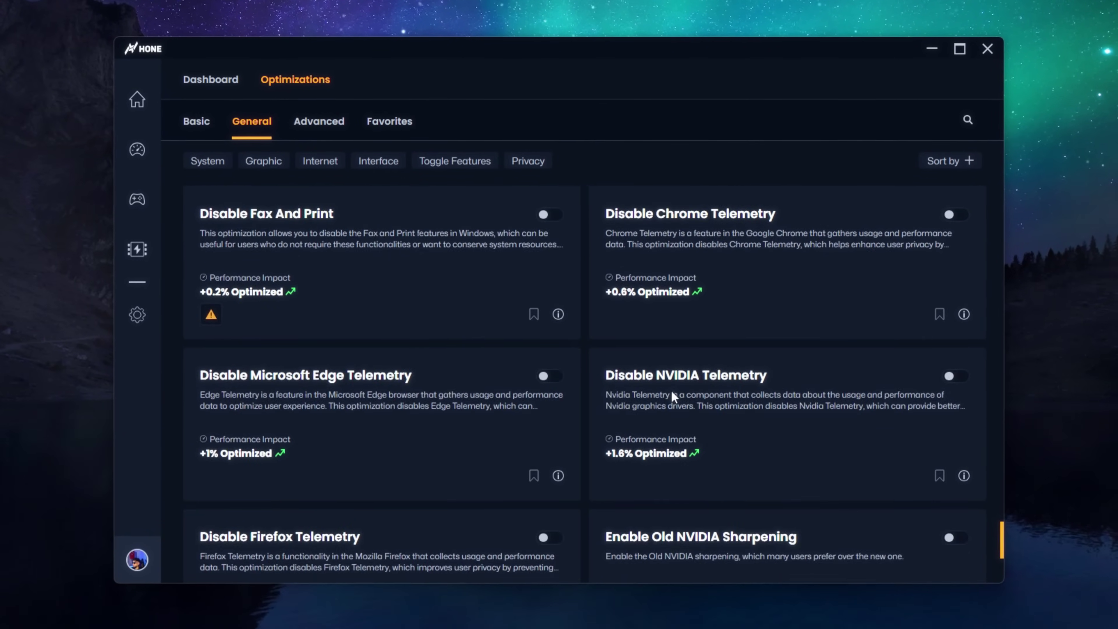
{"action": "scroll", "coordinate": [622, 325], "scroll_direction": "up", "scroll_amount": 20}
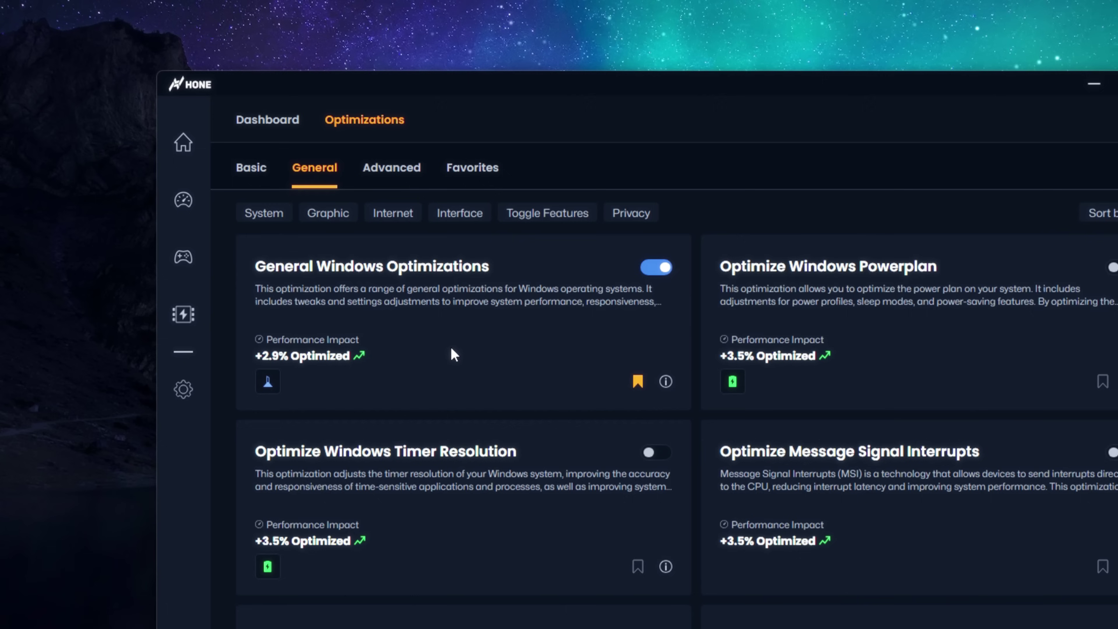
- Switch on Optimize Windows Powerplan (+3.5%) and view its badge and info details
{"action": "mouse_move", "coordinate": [667, 383]}
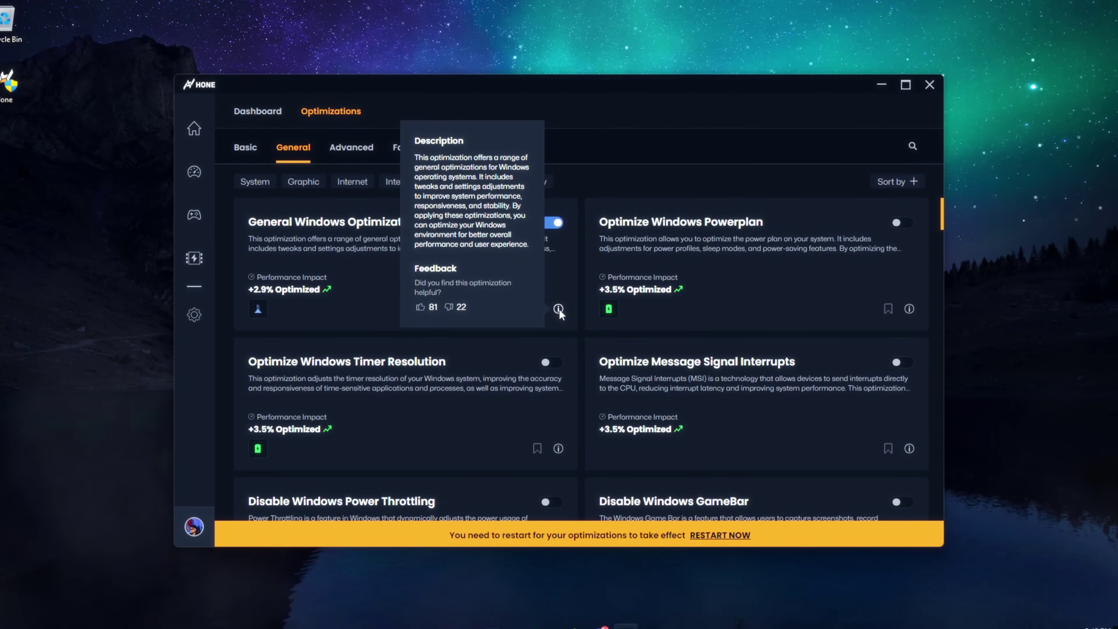
{"action": "left_click", "coordinate": [898, 223]}
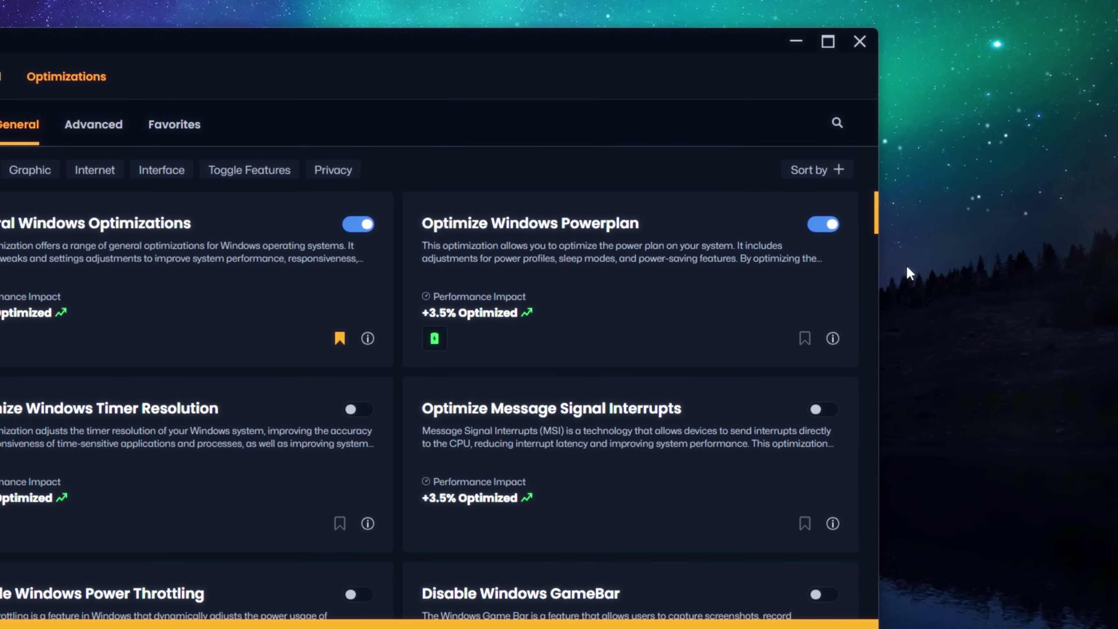
{"action": "mouse_move", "coordinate": [439, 343]}
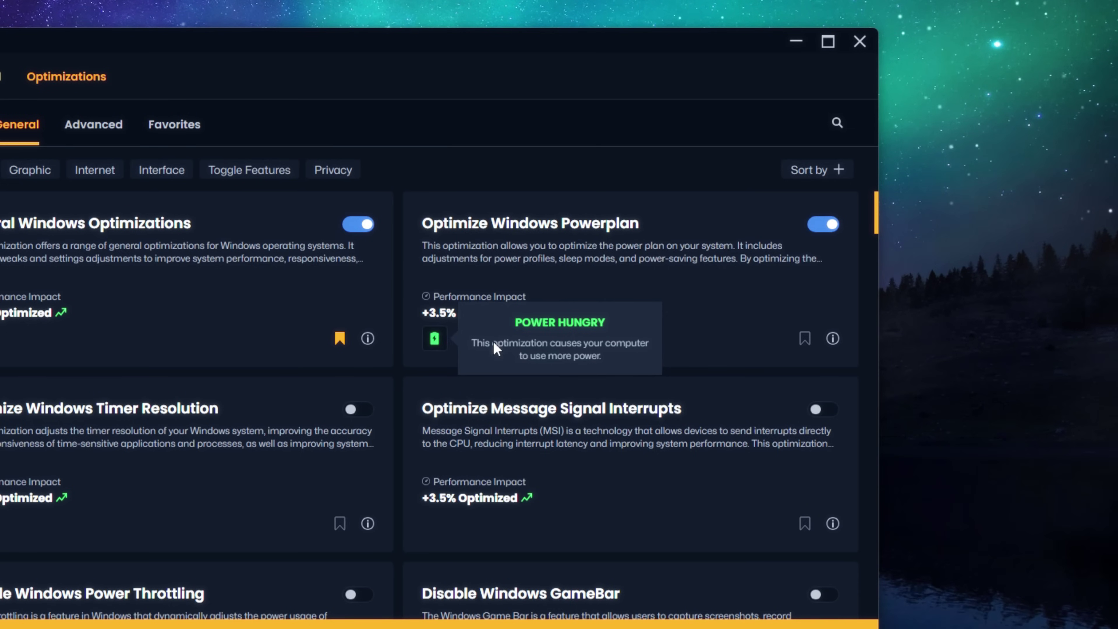
{"action": "mouse_move", "coordinate": [820, 342]}
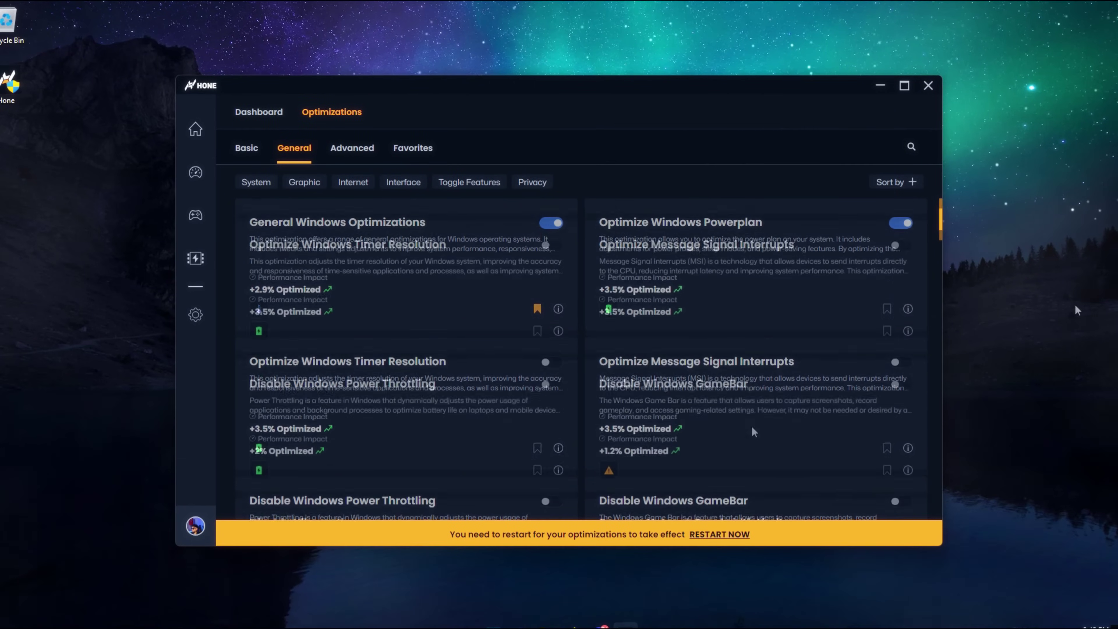
{"action": "scroll", "coordinate": [816, 332], "scroll_direction": "down", "scroll_amount": 1}
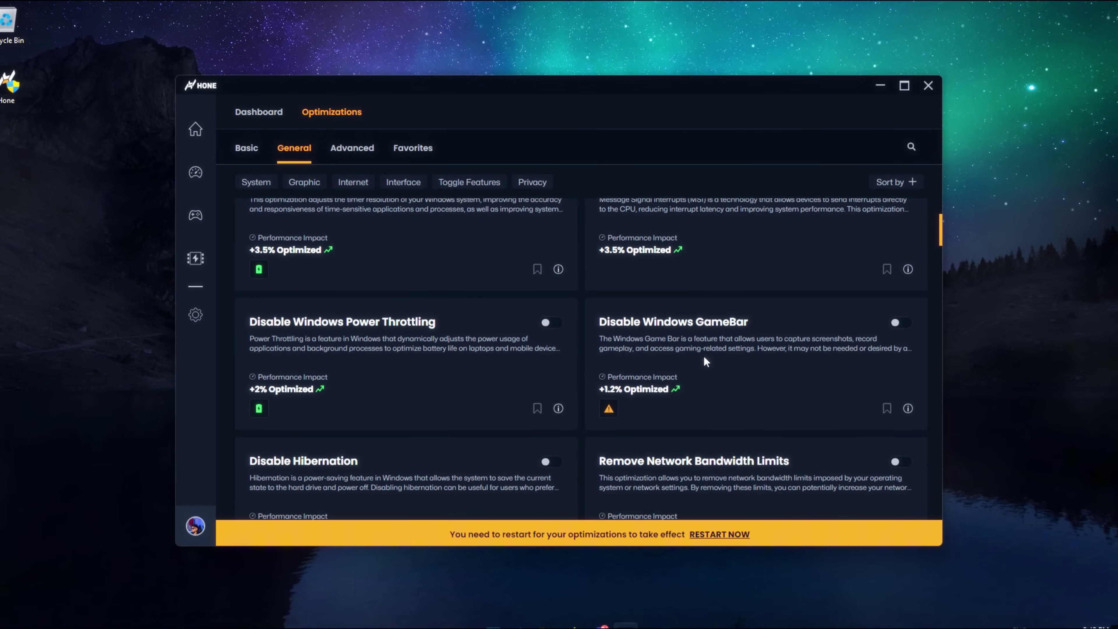
- Enable Disable Windows GameBar, accepting its warning with 'do not show this warning next time' ticked
{"action": "left_click", "coordinate": [901, 322]}
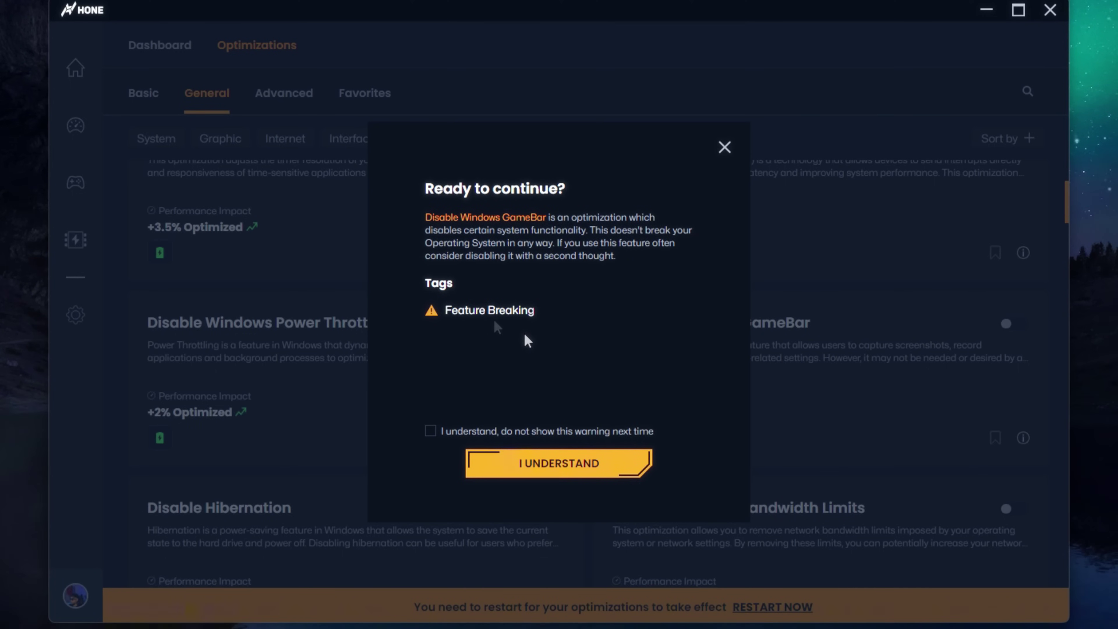
{"action": "left_click", "coordinate": [430, 431]}
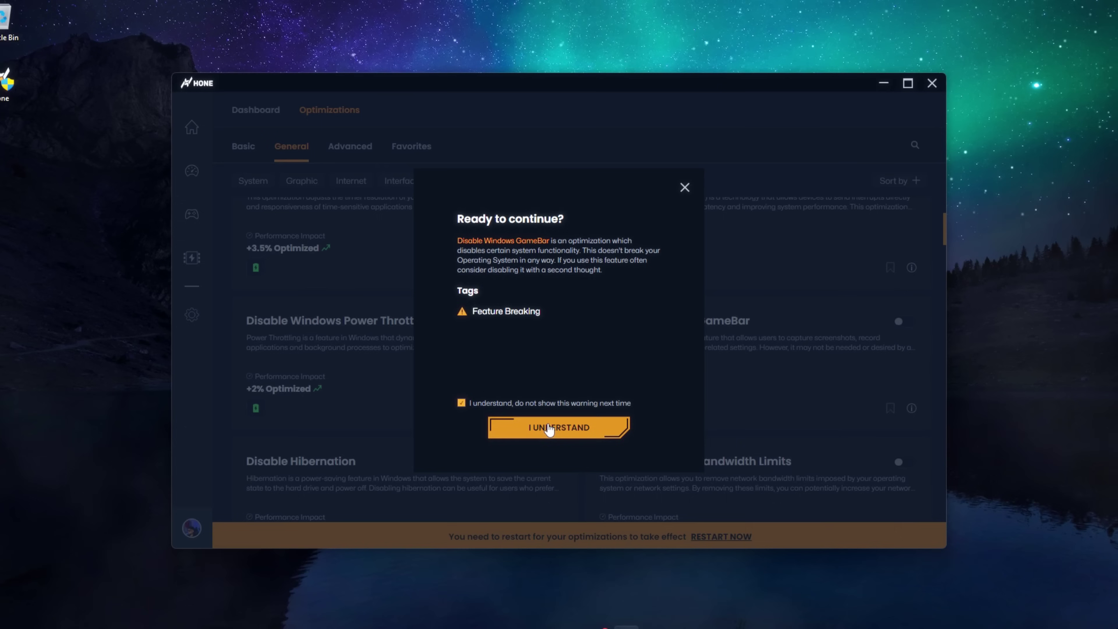
{"action": "left_click", "coordinate": [548, 428]}
{"action": "scroll", "coordinate": [873, 392], "scroll_direction": "down", "scroll_amount": 3}
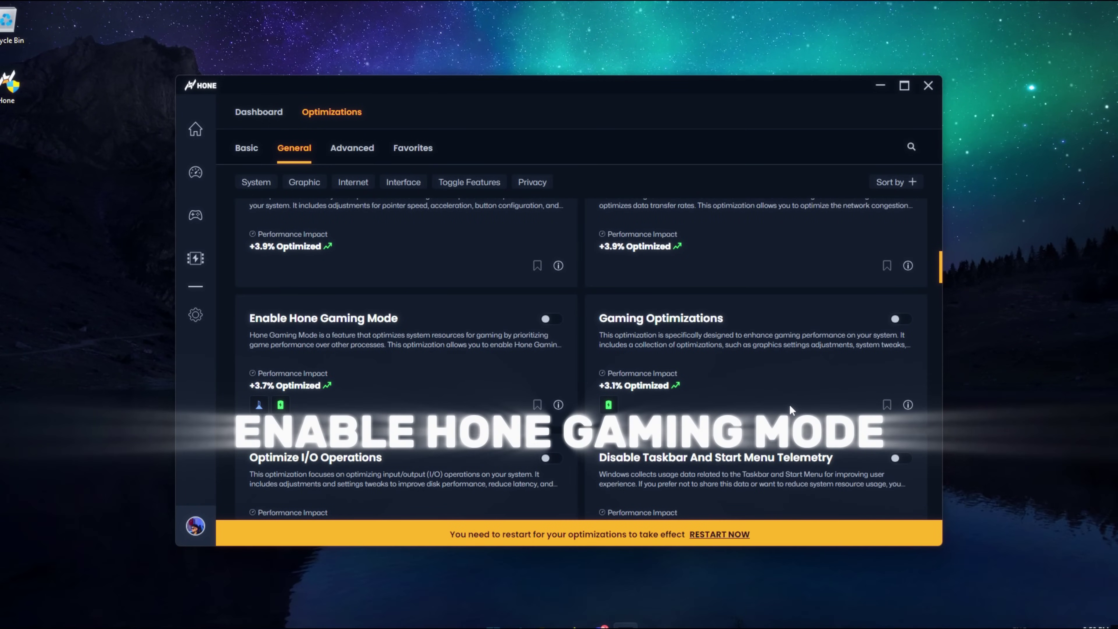
- Switch on Enable Hone Gaming Mode (+3.7%) and Gaming Optimizations (+3.1%)
{"action": "left_click", "coordinate": [546, 318]}
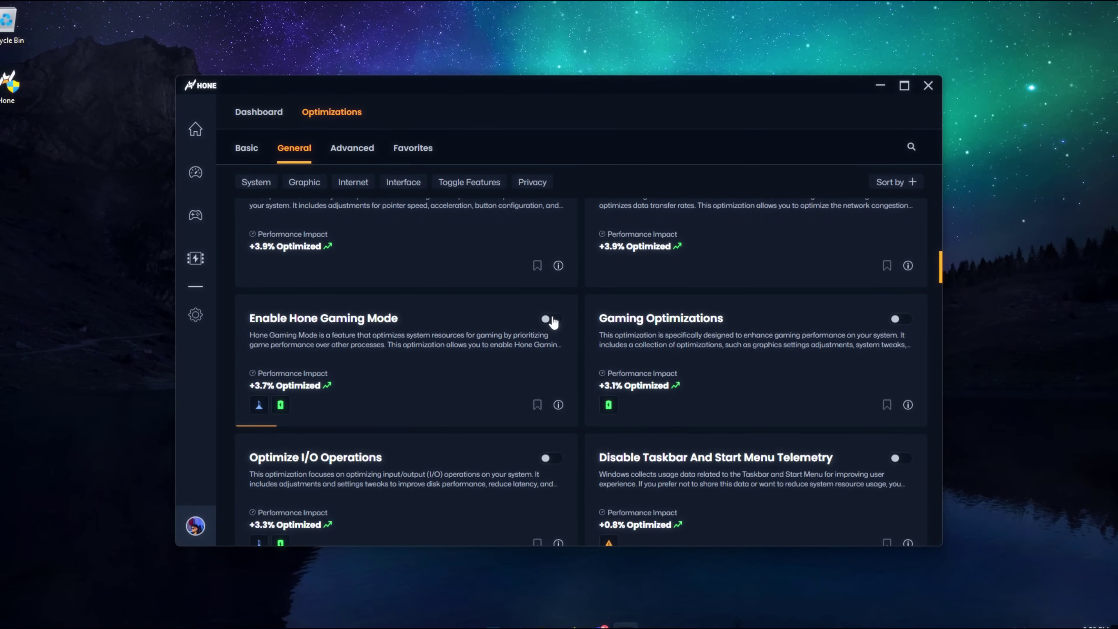
{"action": "left_click", "coordinate": [896, 319]}
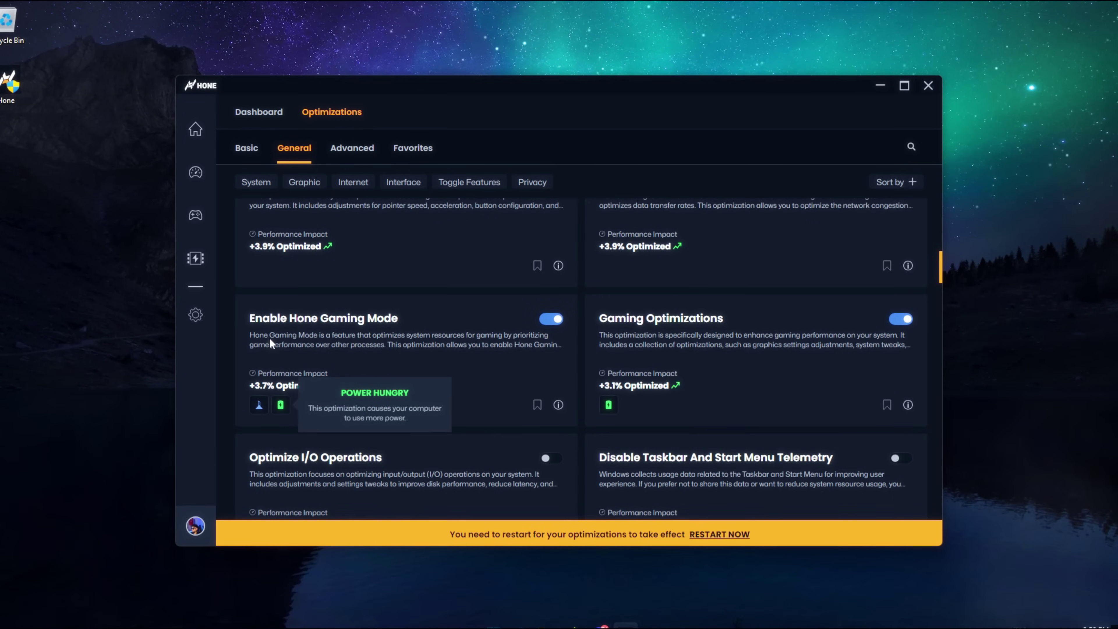
{"action": "mouse_move", "coordinate": [266, 396]}
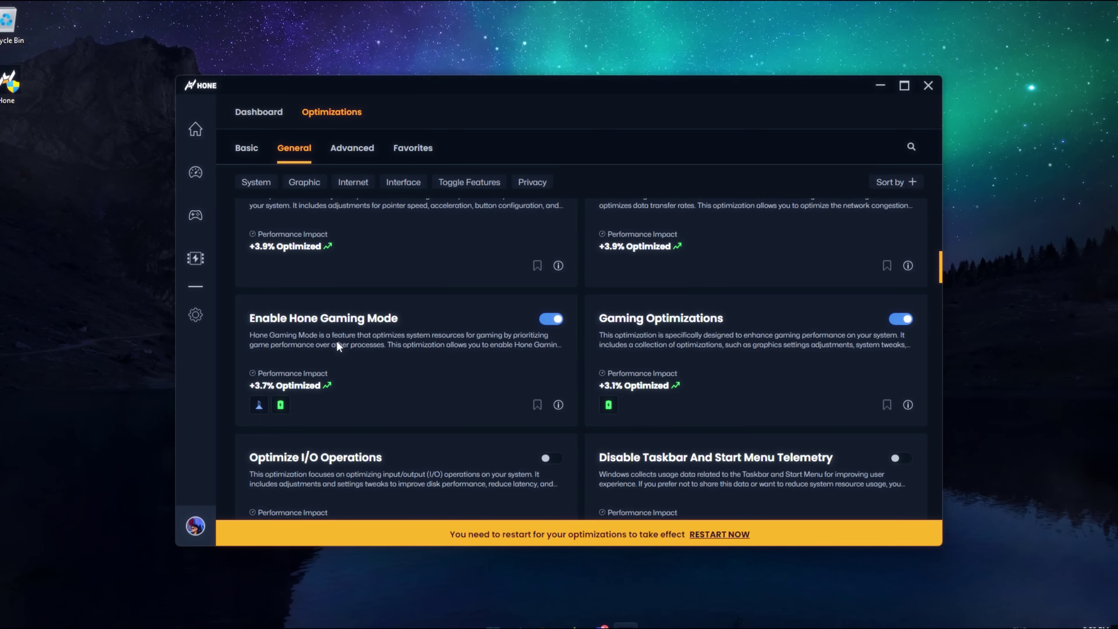
{"action": "mouse_move", "coordinate": [559, 406]}
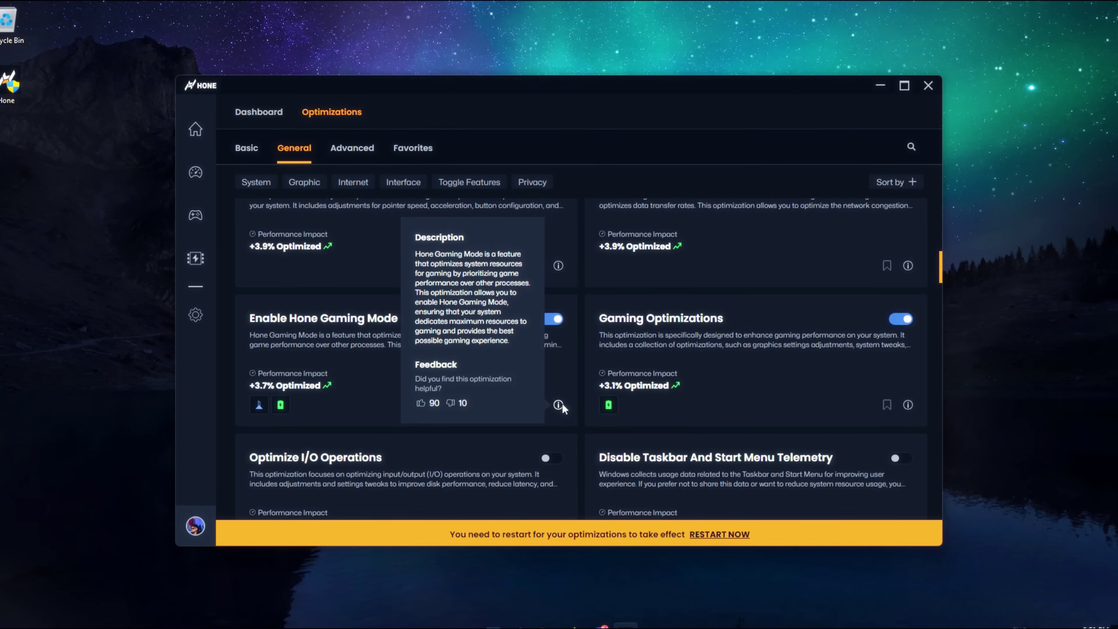
{"action": "scroll", "coordinate": [680, 358], "scroll_direction": "down", "scroll_amount": 3}
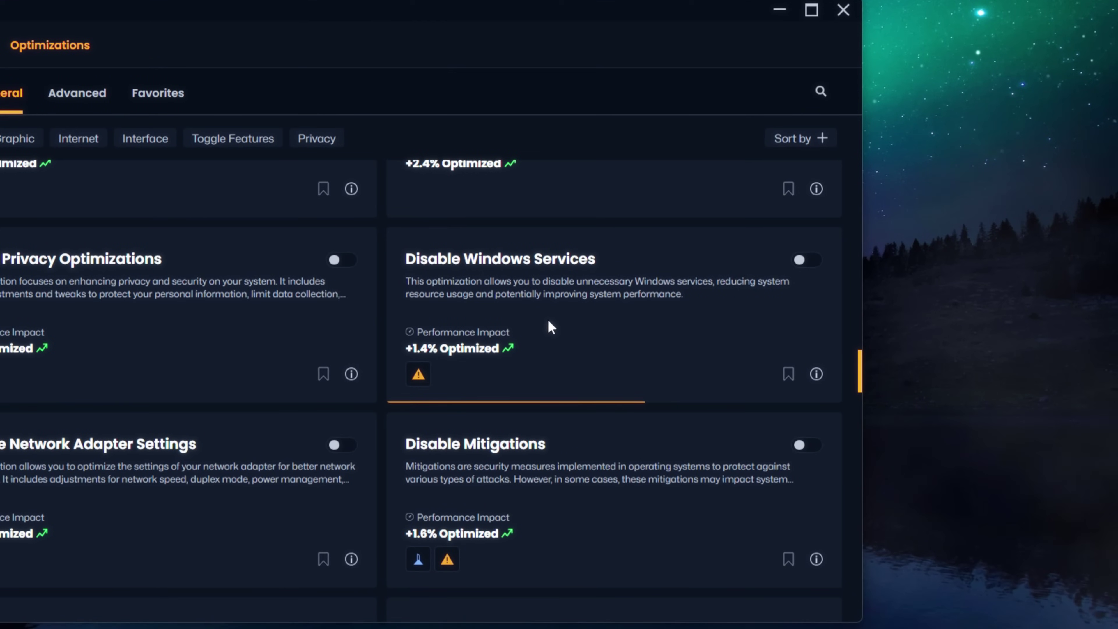
- Turn on Disable Windows Services and Disable Superfetch (Sysmain), then view Superfetch's description
{"action": "left_click", "coordinate": [548, 321]}
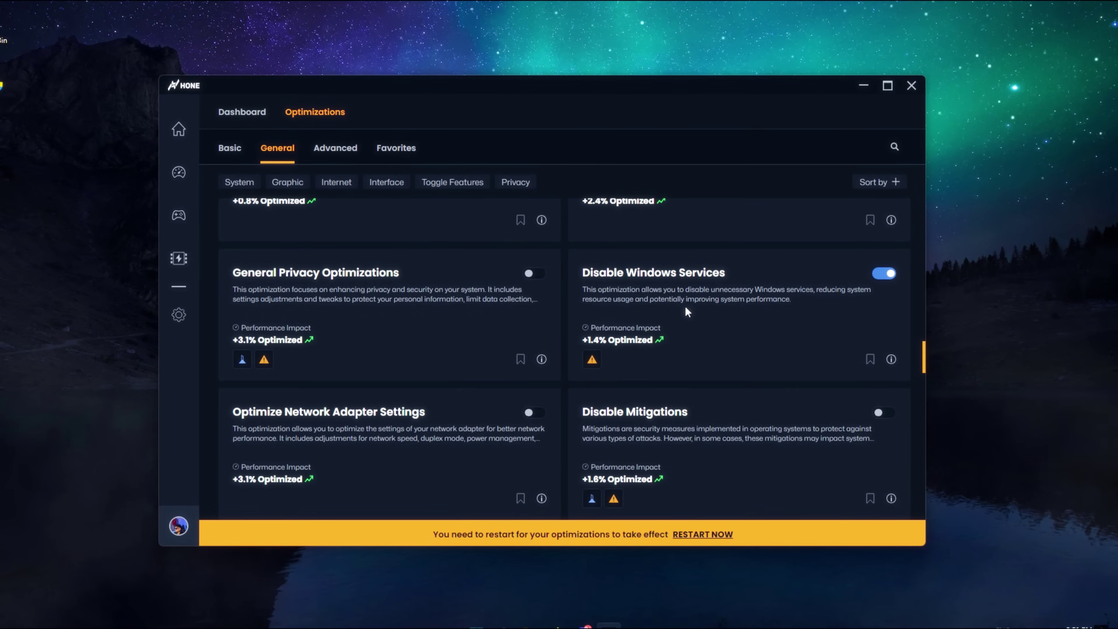
{"action": "scroll", "coordinate": [649, 294], "scroll_direction": "down", "scroll_amount": 5}
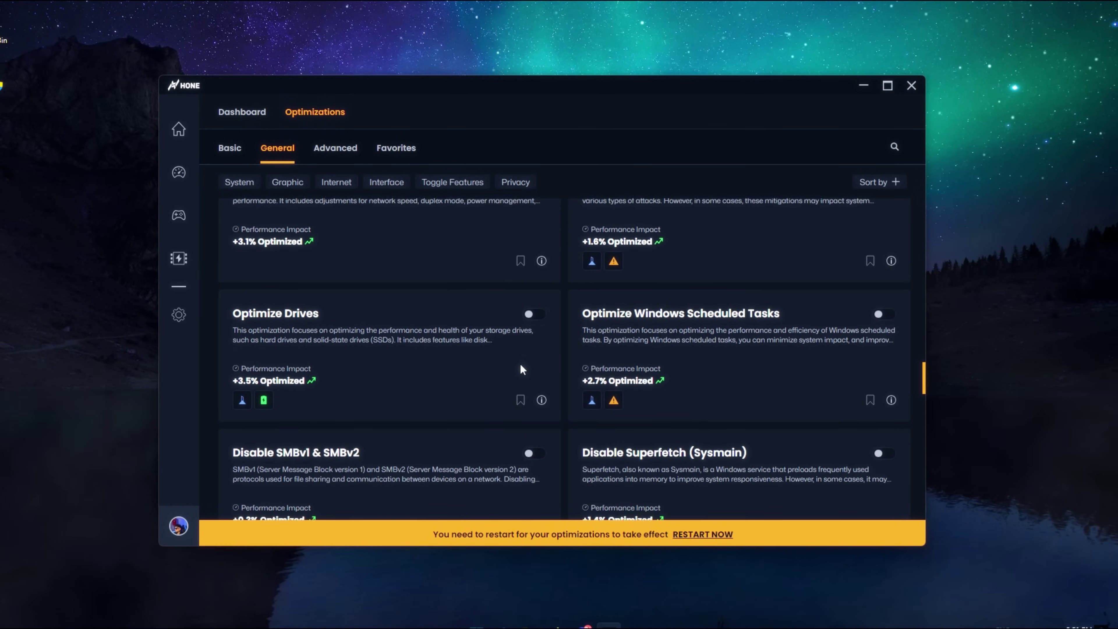
{"action": "scroll", "coordinate": [496, 394], "scroll_direction": "down", "scroll_amount": 3}
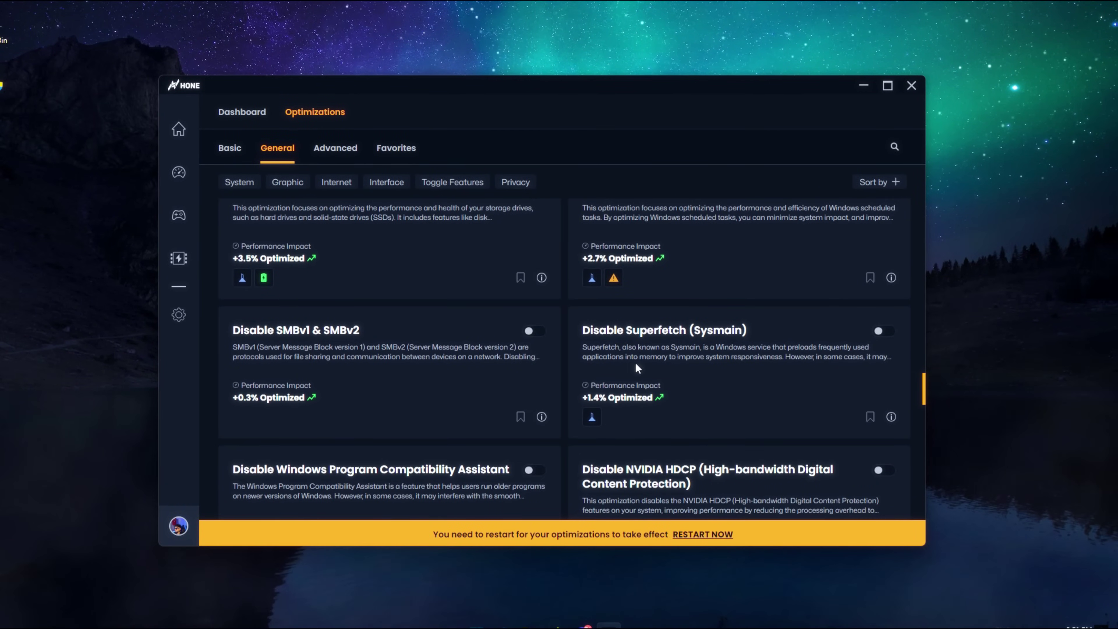
{"action": "scroll", "coordinate": [660, 361], "scroll_direction": "down", "scroll_amount": 1}
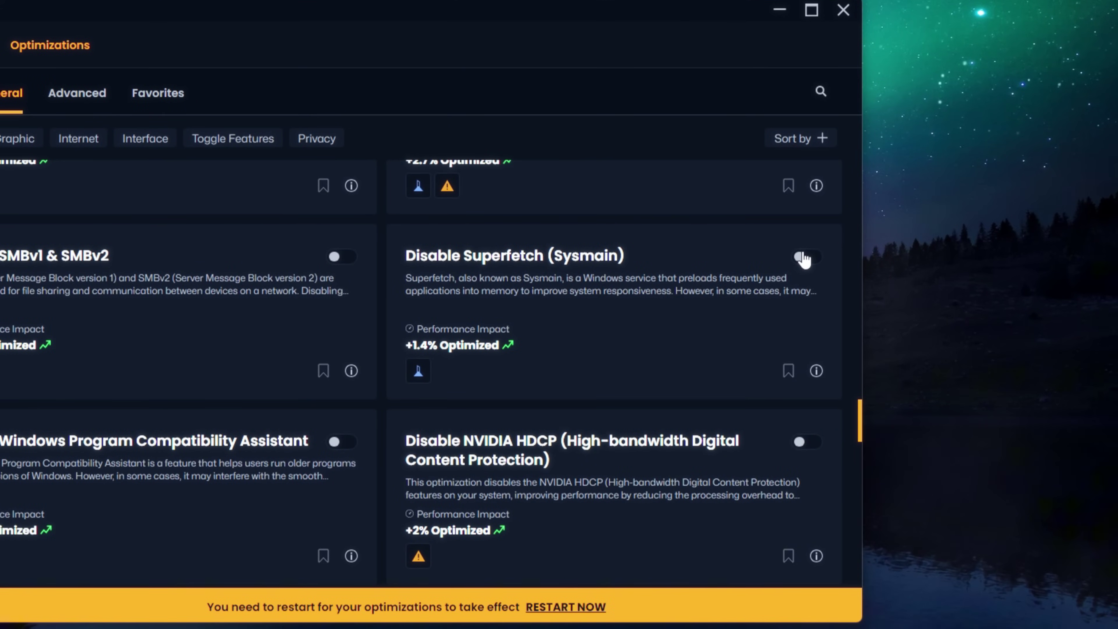
{"action": "left_click", "coordinate": [804, 258]}
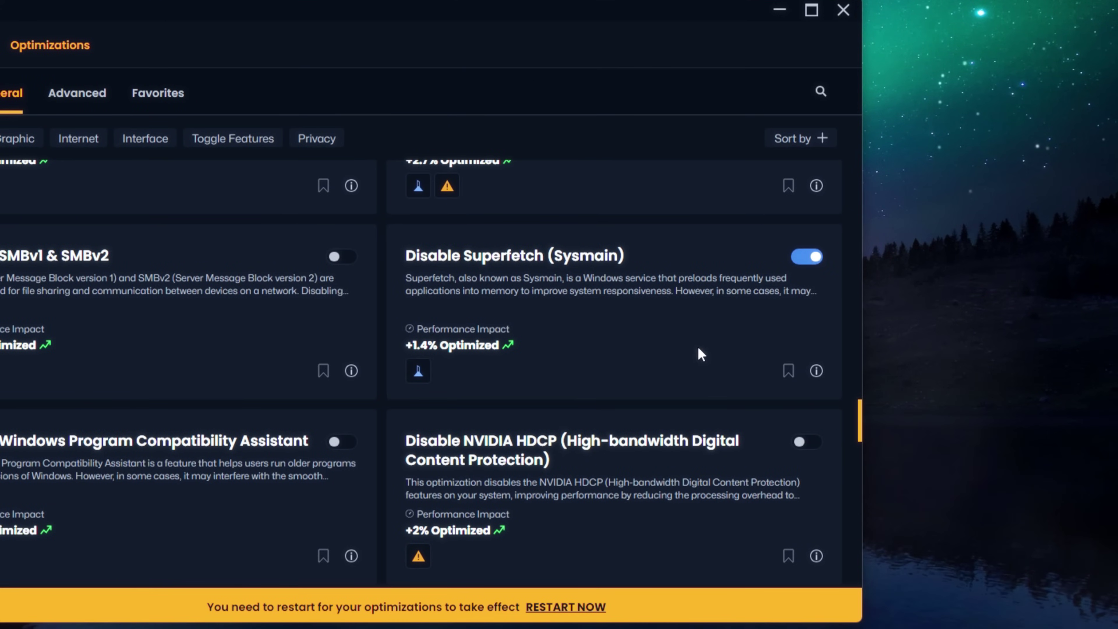
{"action": "left_click", "coordinate": [816, 372]}
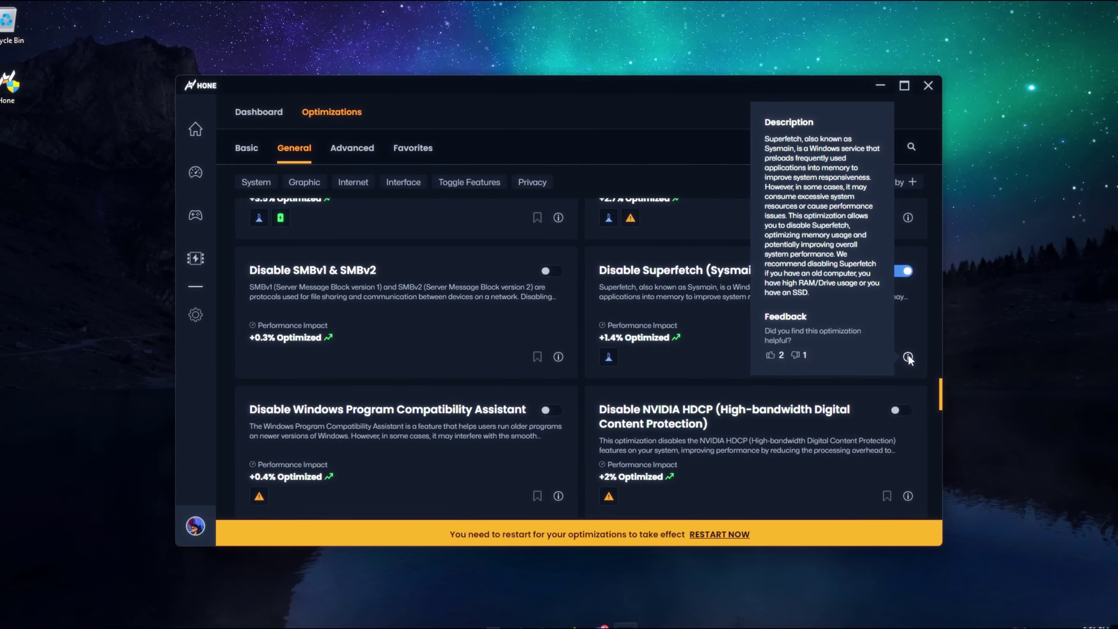
- Scroll to the NVIDIA cards and turn on General NVIDIA Optimizations and Optimize NVIDIA Control Panel Settings
{"action": "scroll", "coordinate": [594, 345], "scroll_direction": "down", "scroll_amount": 3}
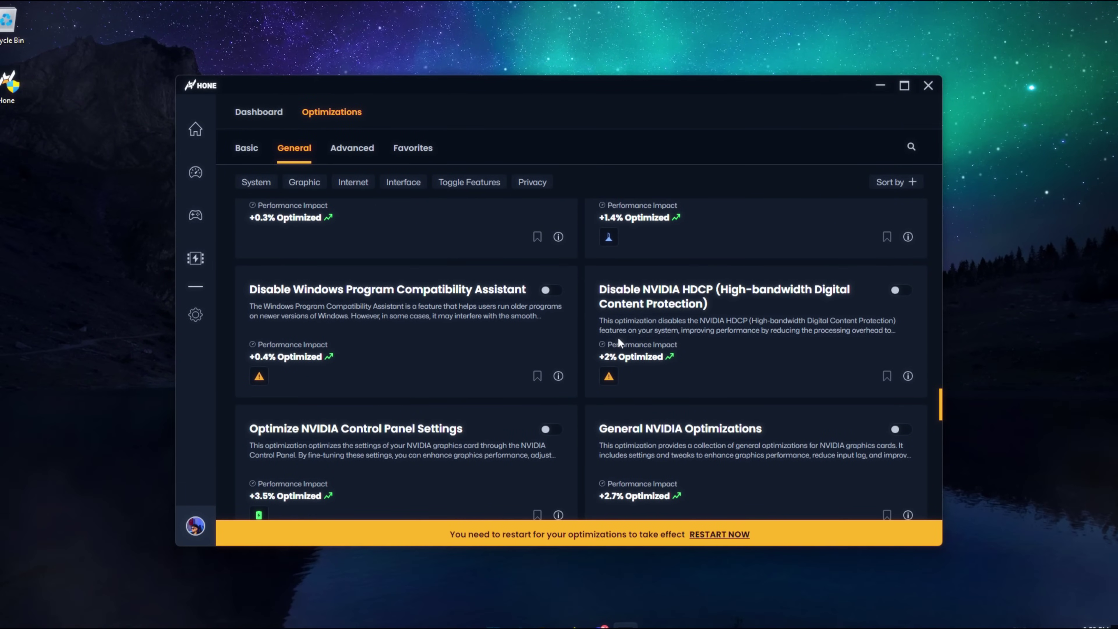
{"action": "scroll", "coordinate": [560, 346], "scroll_direction": "down", "scroll_amount": 3}
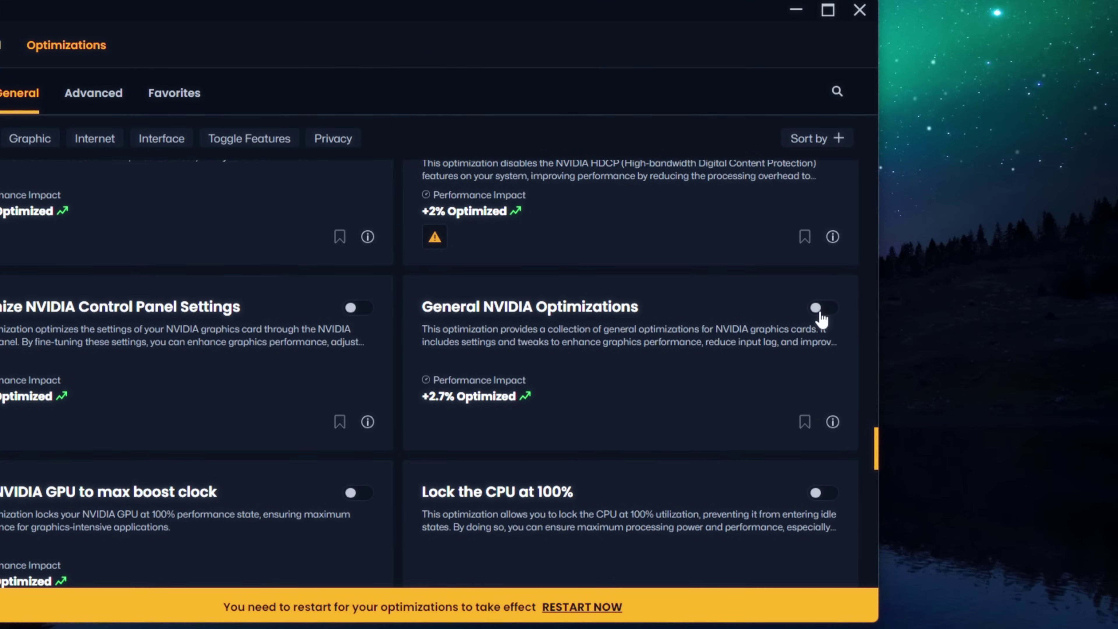
{"action": "left_click", "coordinate": [895, 310]}
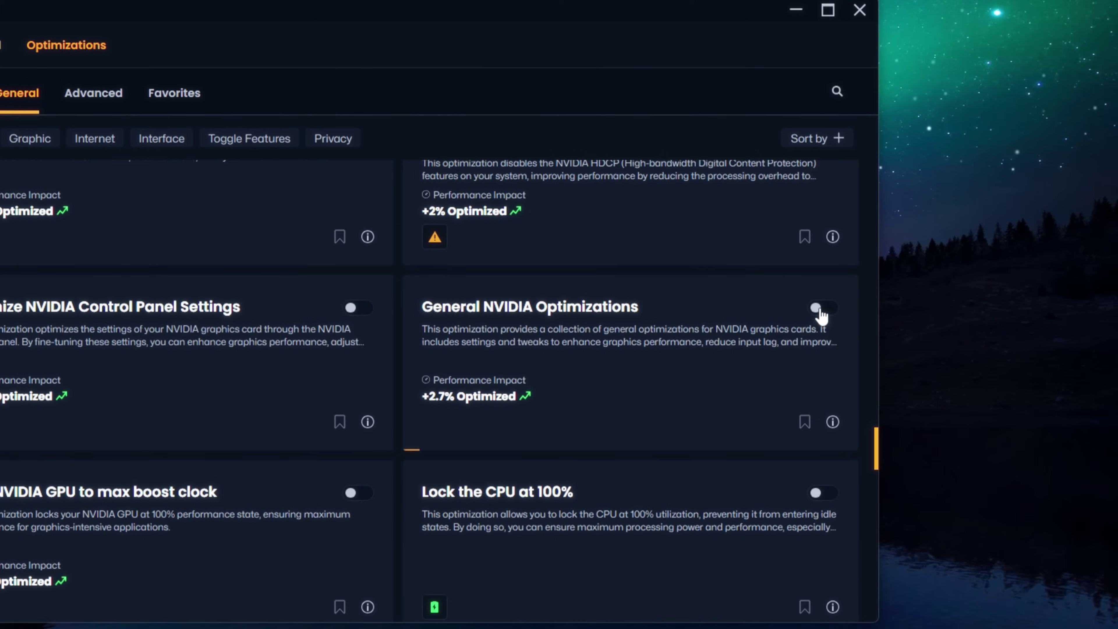
{"action": "mouse_move", "coordinate": [832, 423]}
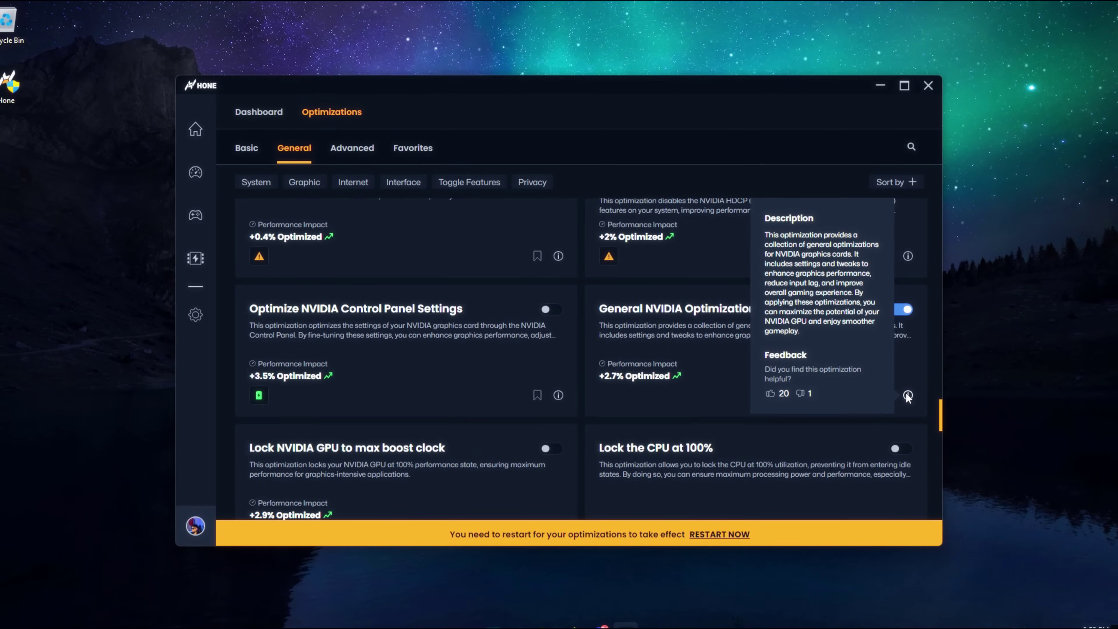
{"action": "left_click", "coordinate": [546, 309]}
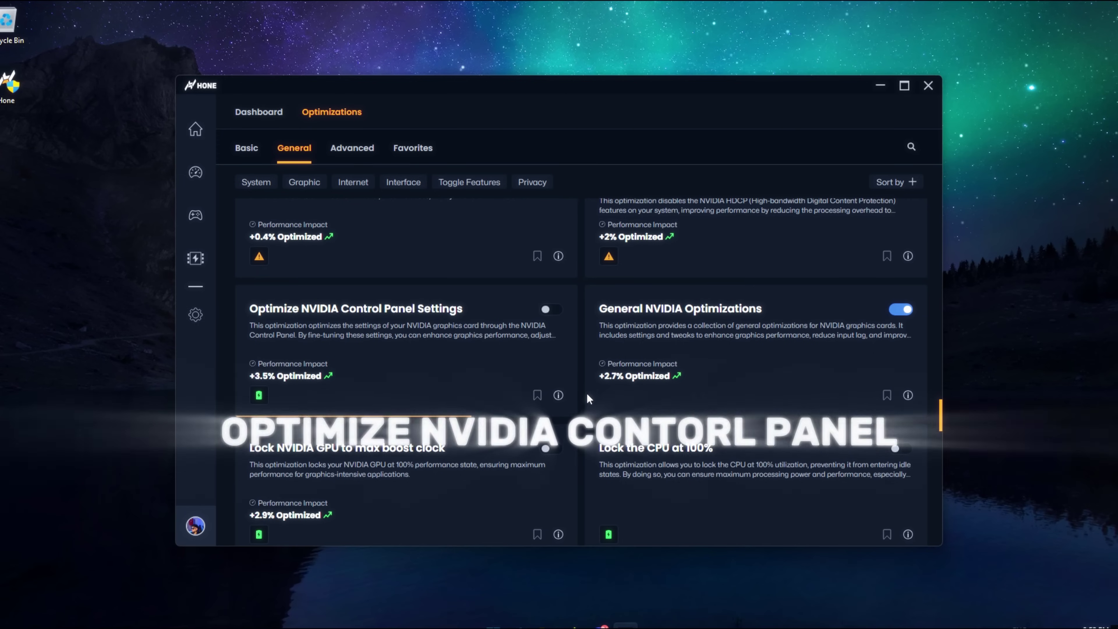
{"action": "mouse_move", "coordinate": [562, 396]}
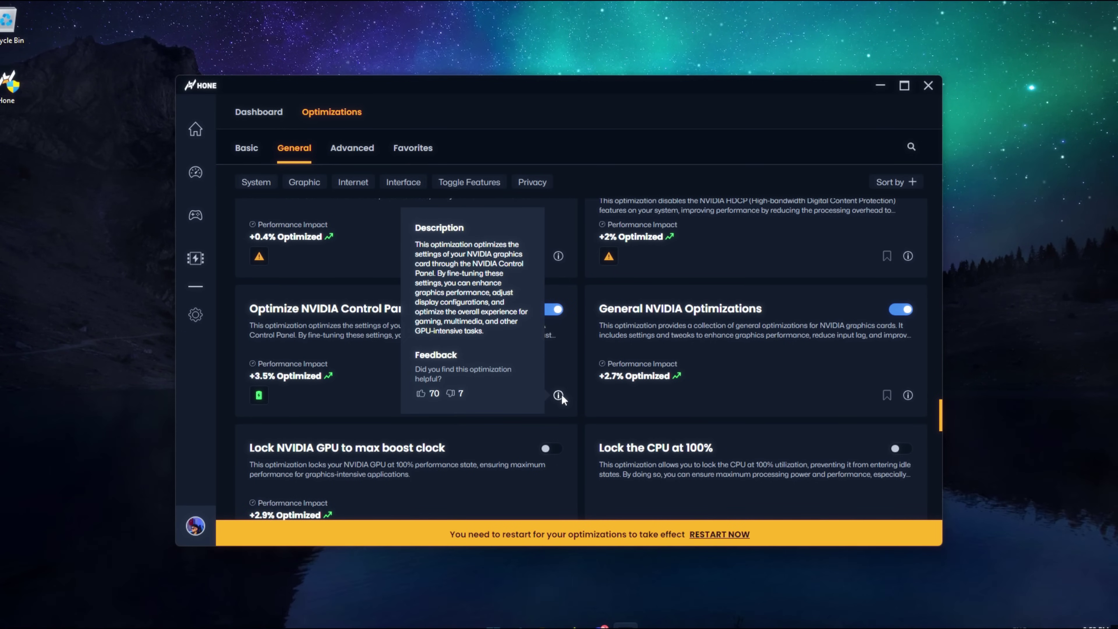
{"action": "scroll", "coordinate": [496, 391], "scroll_direction": "up", "scroll_amount": 6}
- Open Hone's Boost-Up page and review its cleaners, from Junk Cleaner to Hone Steam Cleaner
{"action": "scroll", "coordinate": [503, 410], "scroll_direction": "up", "scroll_amount": 10}
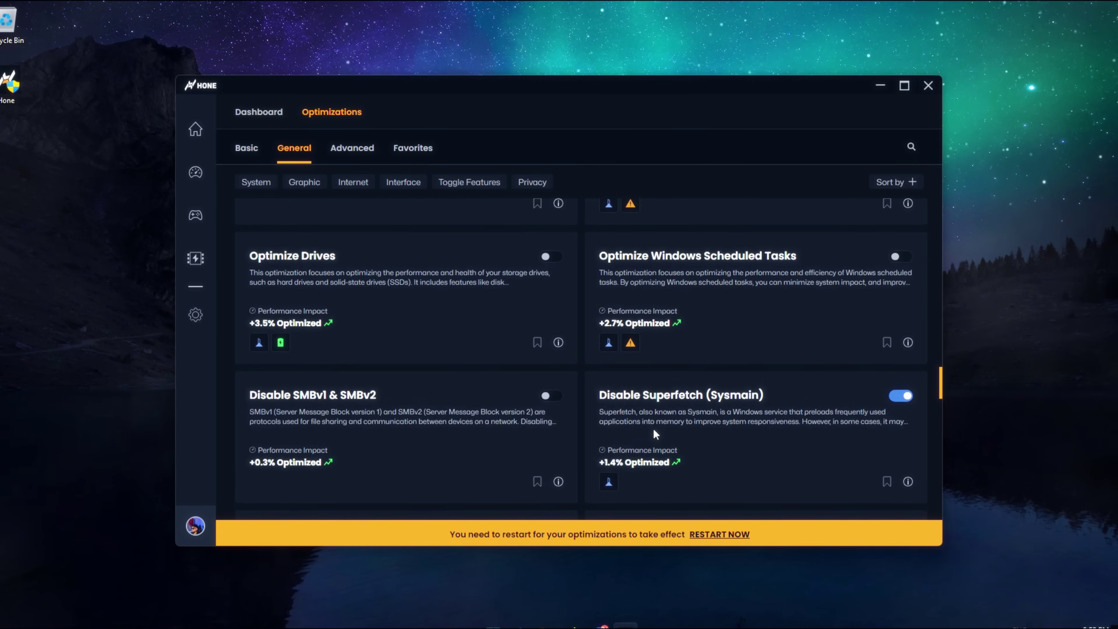
{"action": "left_click", "coordinate": [259, 113]}
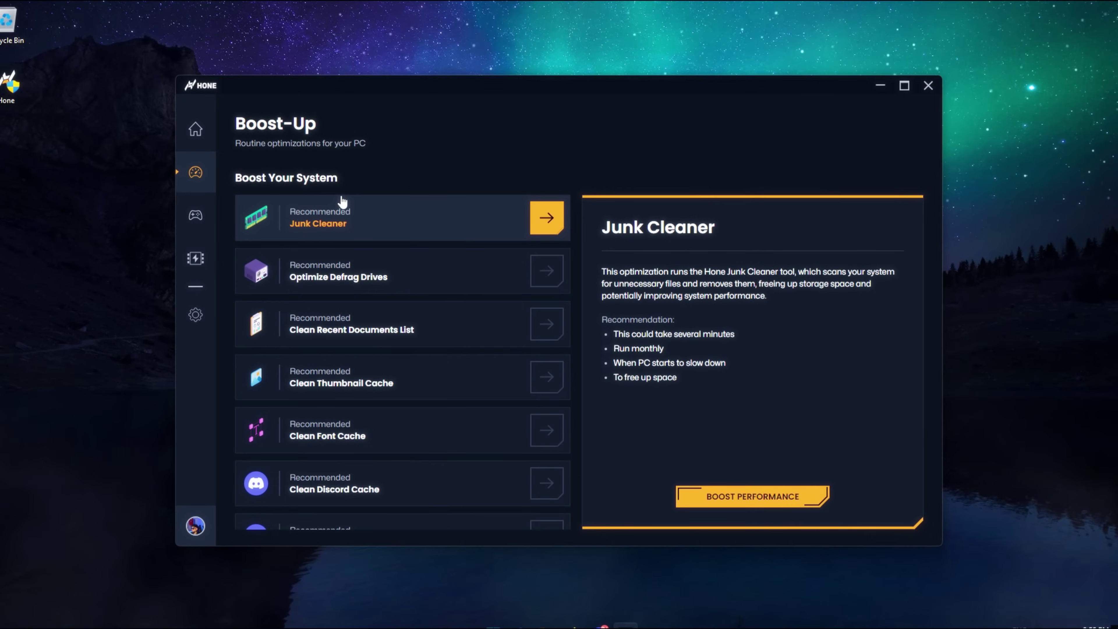
{"action": "scroll", "coordinate": [397, 286], "scroll_direction": "down", "scroll_amount": 1}
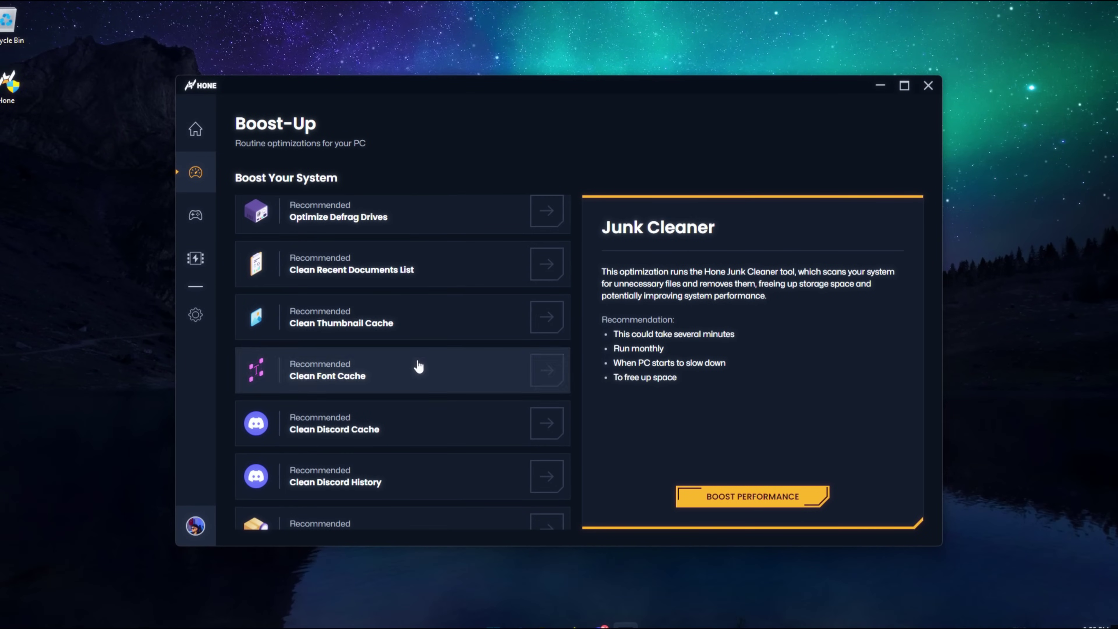
{"action": "scroll", "coordinate": [432, 386], "scroll_direction": "down", "scroll_amount": 3}
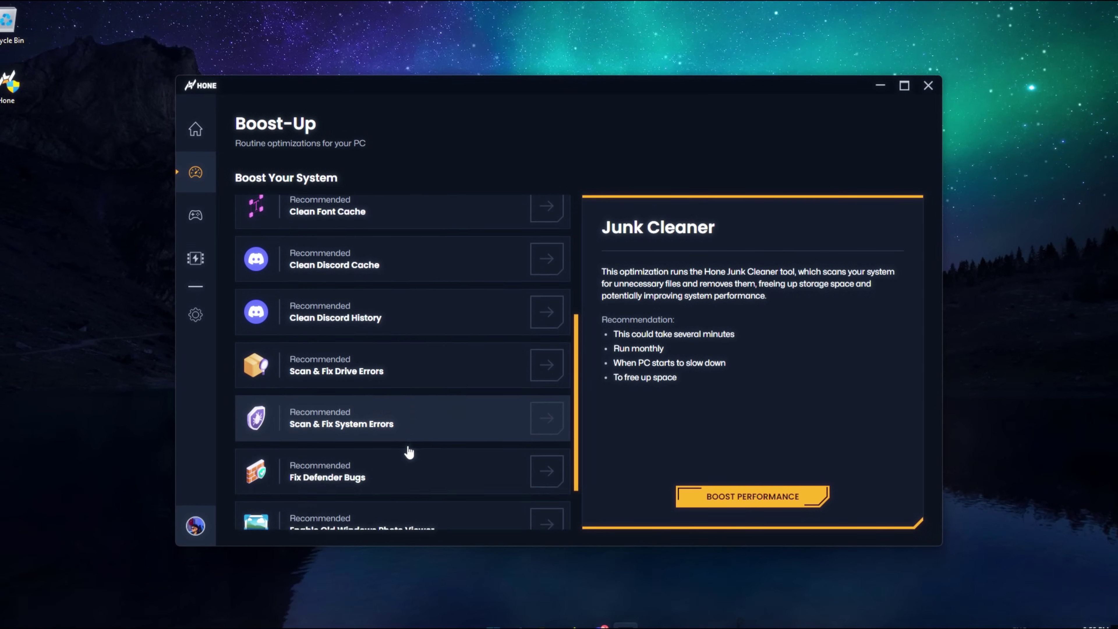
{"action": "scroll", "coordinate": [416, 465], "scroll_direction": "down", "scroll_amount": 1}
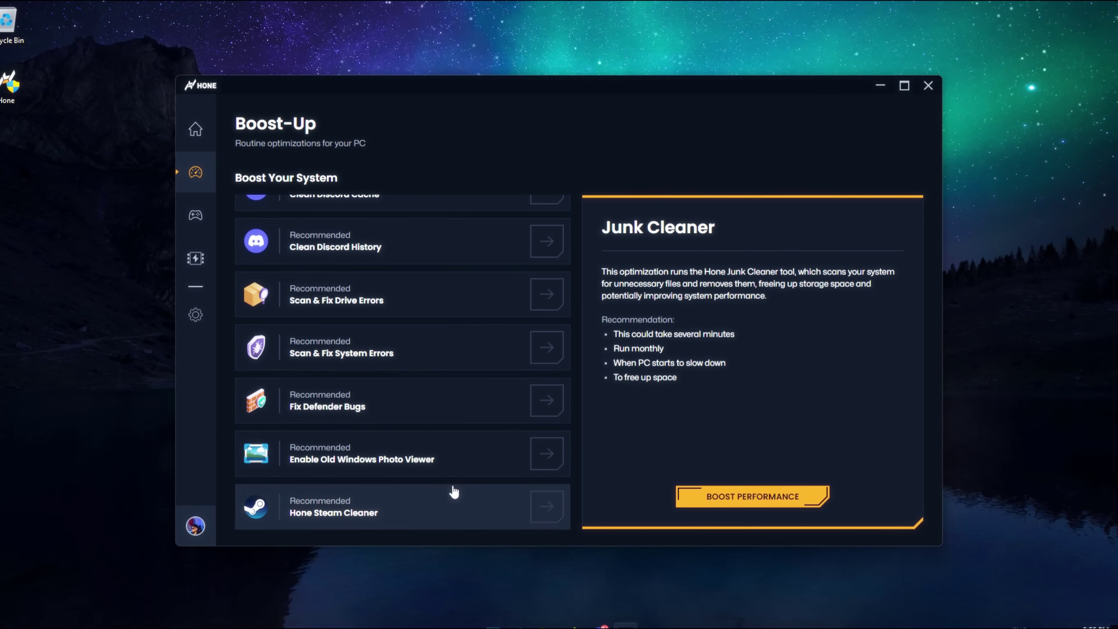
{"action": "scroll", "coordinate": [378, 488], "scroll_direction": "up", "scroll_amount": 5}
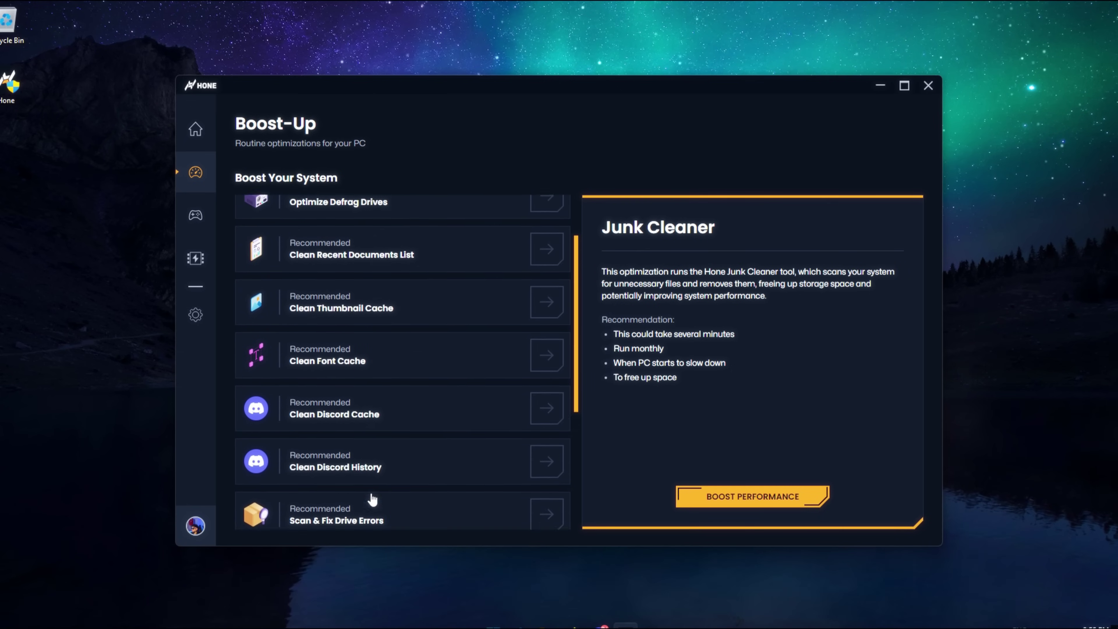
{"action": "scroll", "coordinate": [370, 491], "scroll_direction": "down", "scroll_amount": 5}
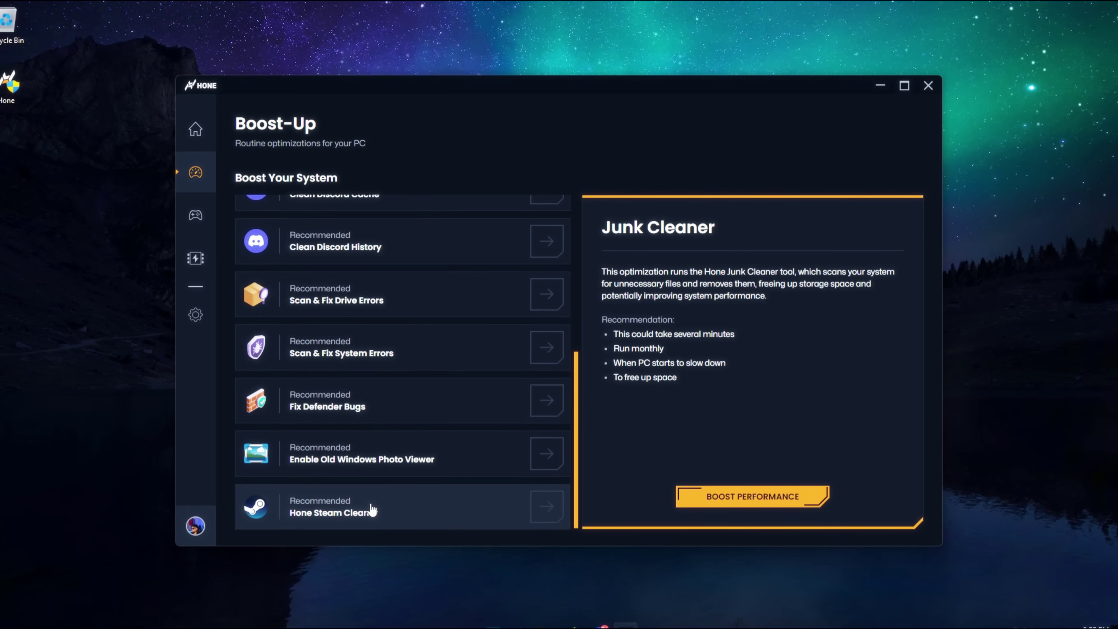
- View the Hone Steam Cleaner details, then drive the SUV up Carson Ave, turning right at the intersection
{"action": "left_click", "coordinate": [388, 516]}
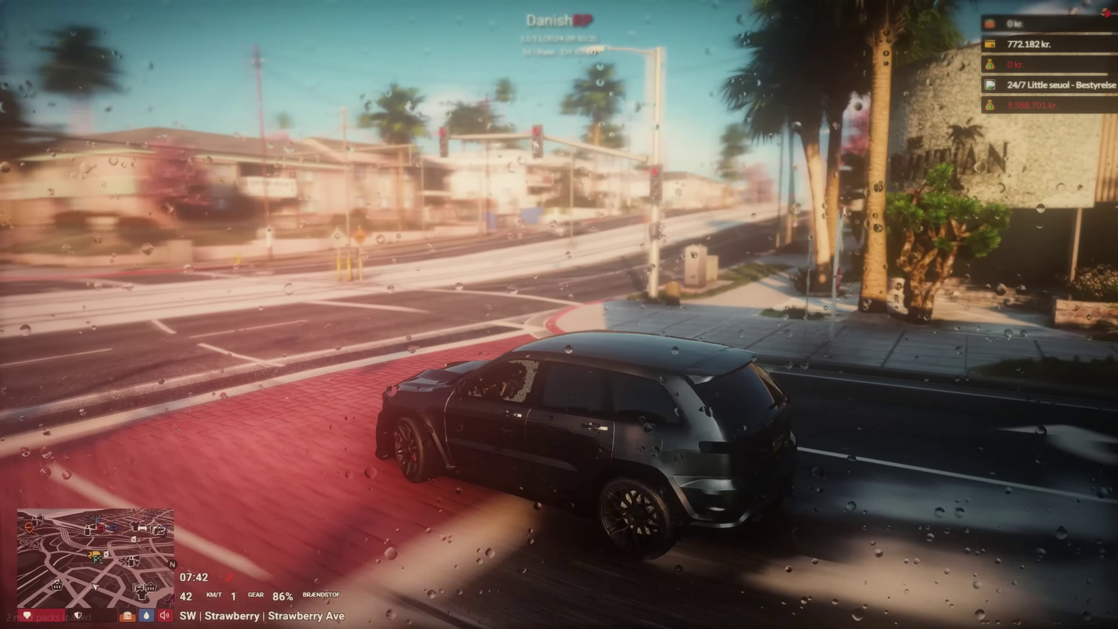
{"action": "key", "text": "a"}
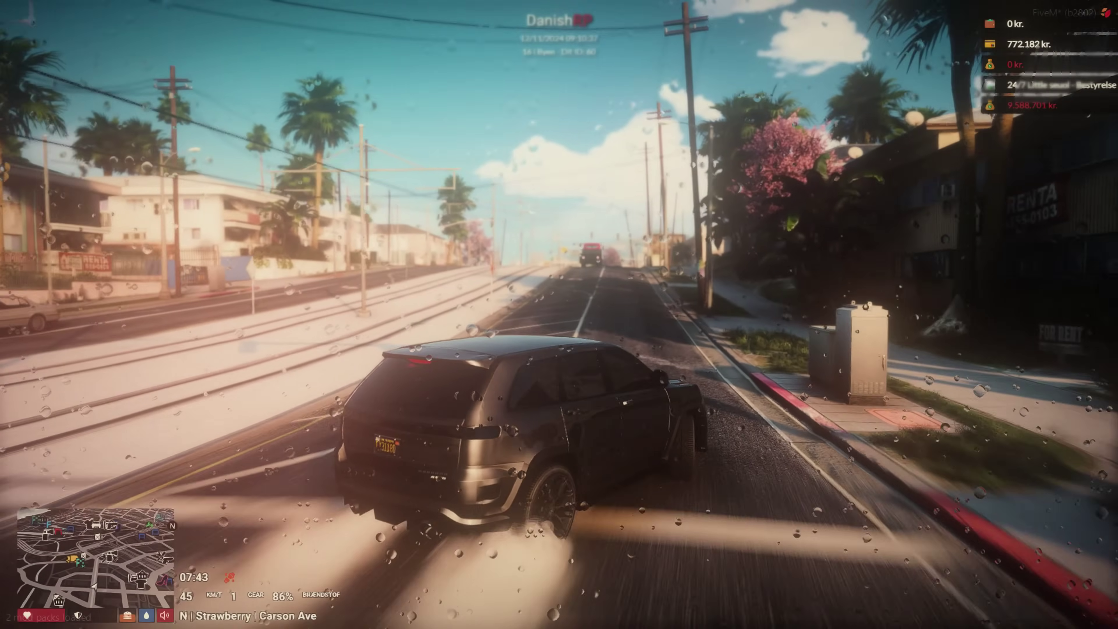
{"action": "key", "text": "w"}
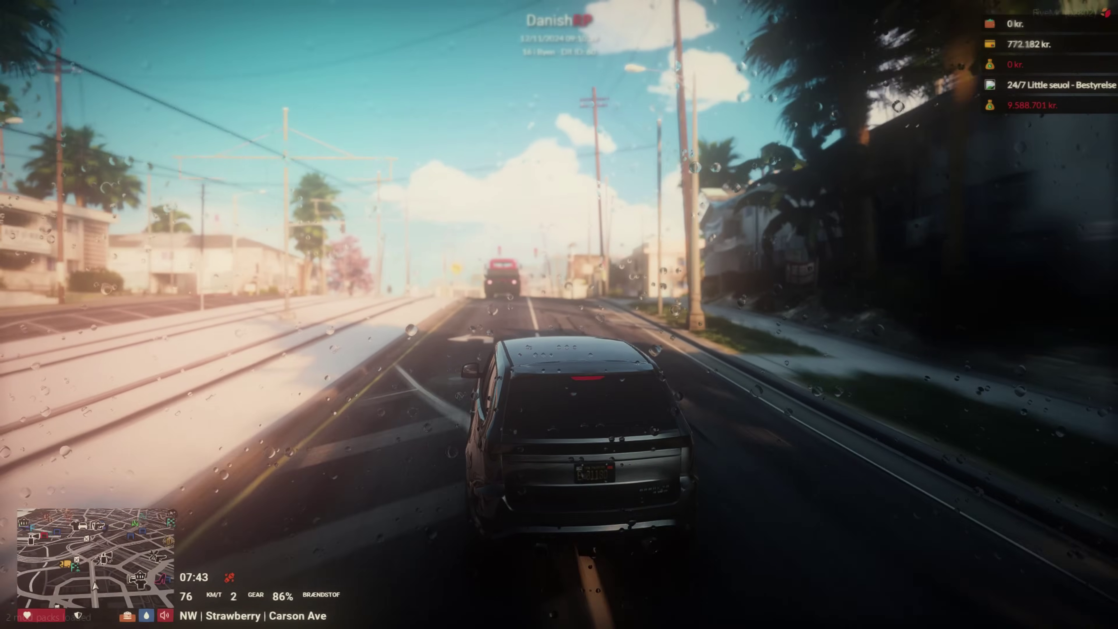
{"action": "key", "text": "w"}
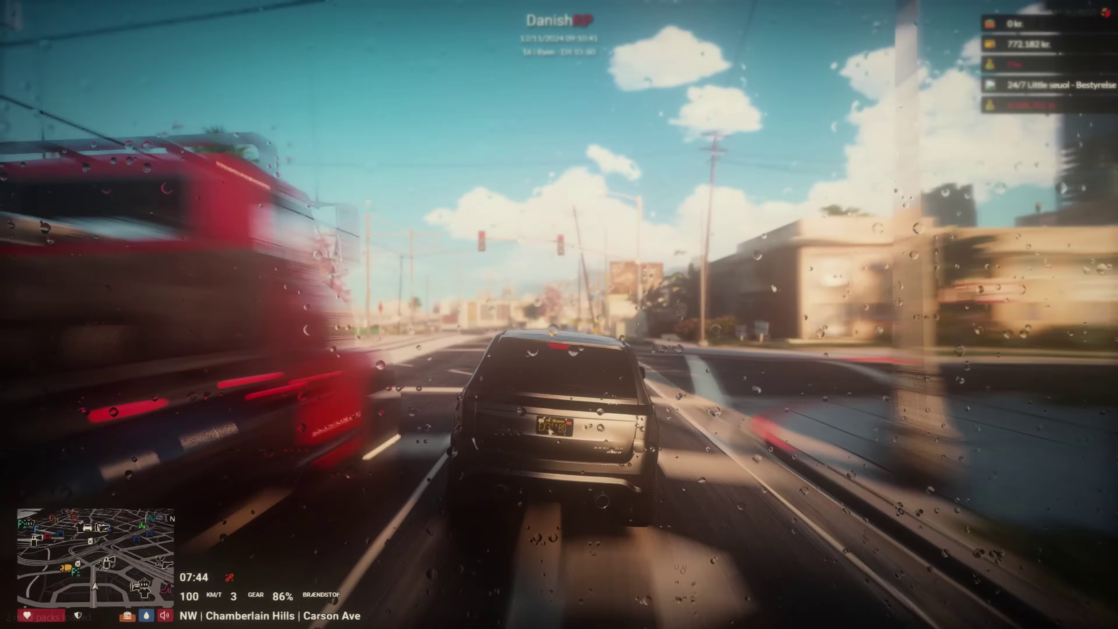
{"action": "key", "text": "w"}
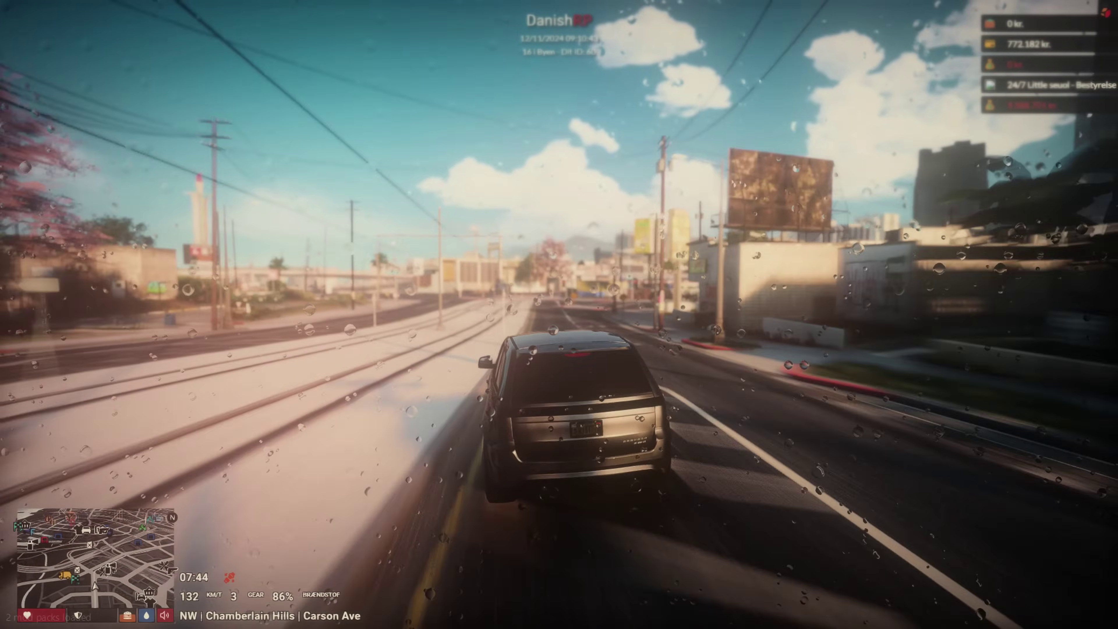
{"action": "key", "text": "s"}
{"action": "key", "text": "d"}
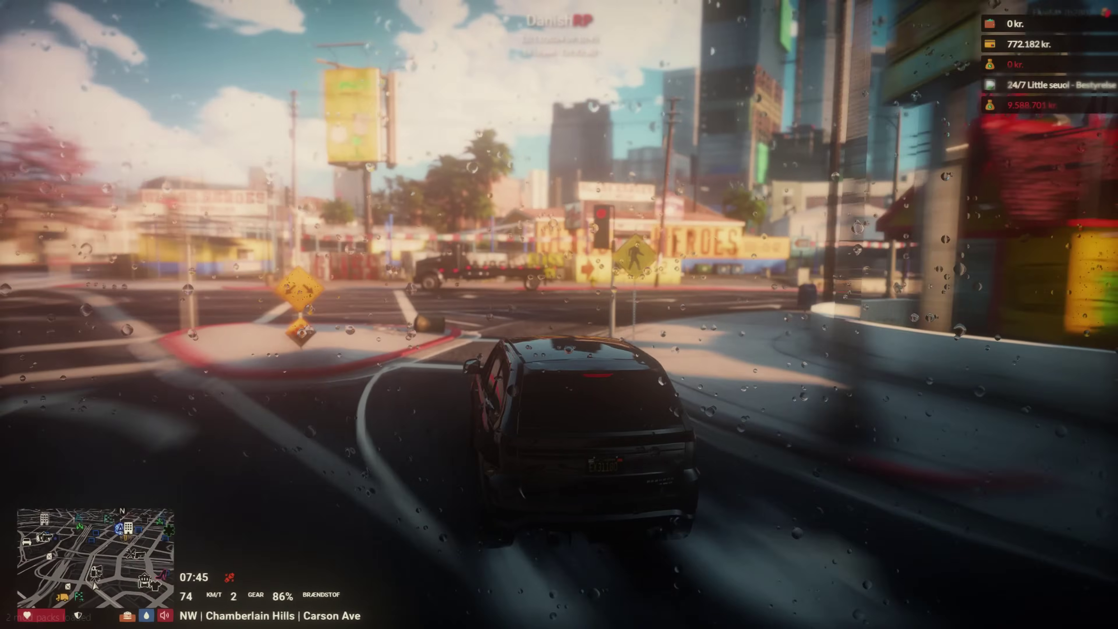
{"action": "key", "text": "d"}
{"action": "key", "text": "w"}
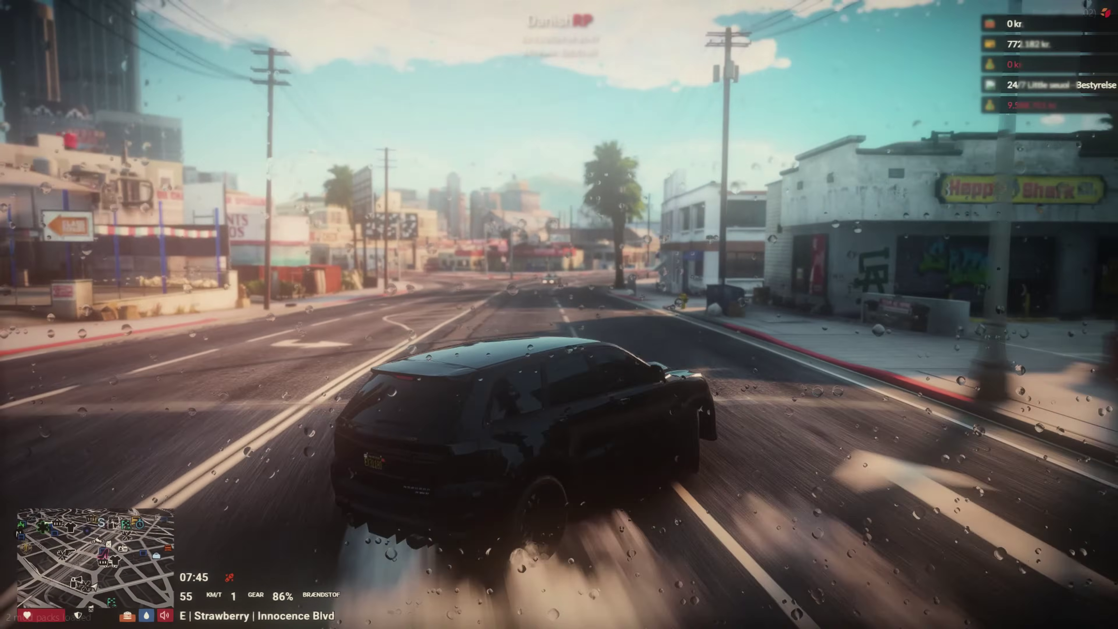
- Drive the SUV through the restaurant parking lot and back across the railway tracks
{"action": "key", "text": "d"}
{"action": "key", "text": "w"}
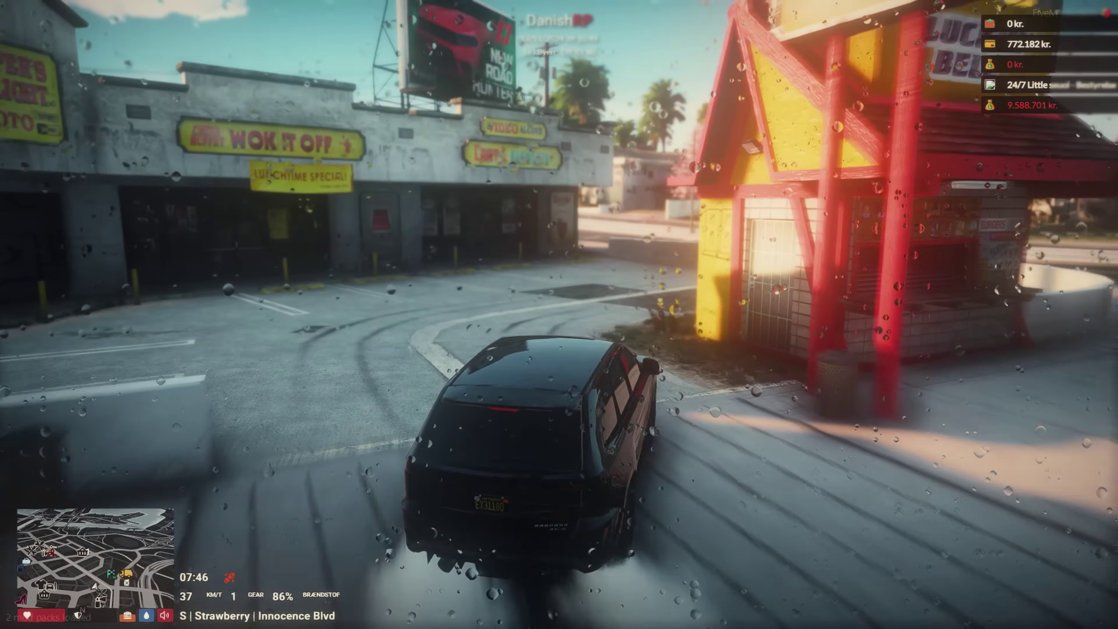
{"action": "key", "text": "d"}
{"action": "key", "text": "w"}
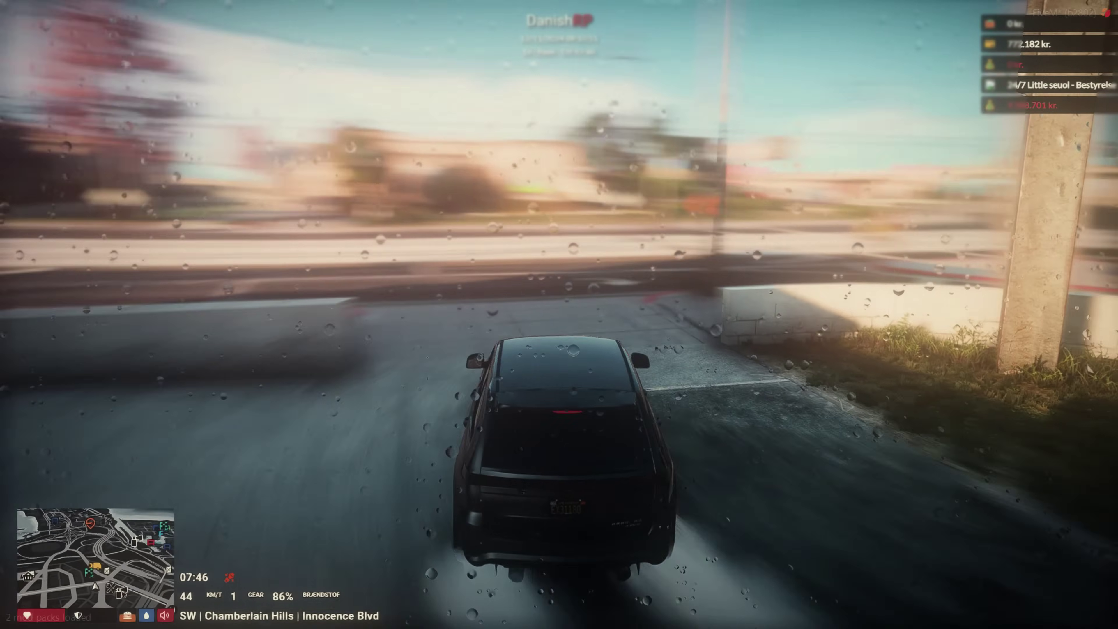
{"action": "key", "text": "d"}
{"action": "key", "text": "w"}
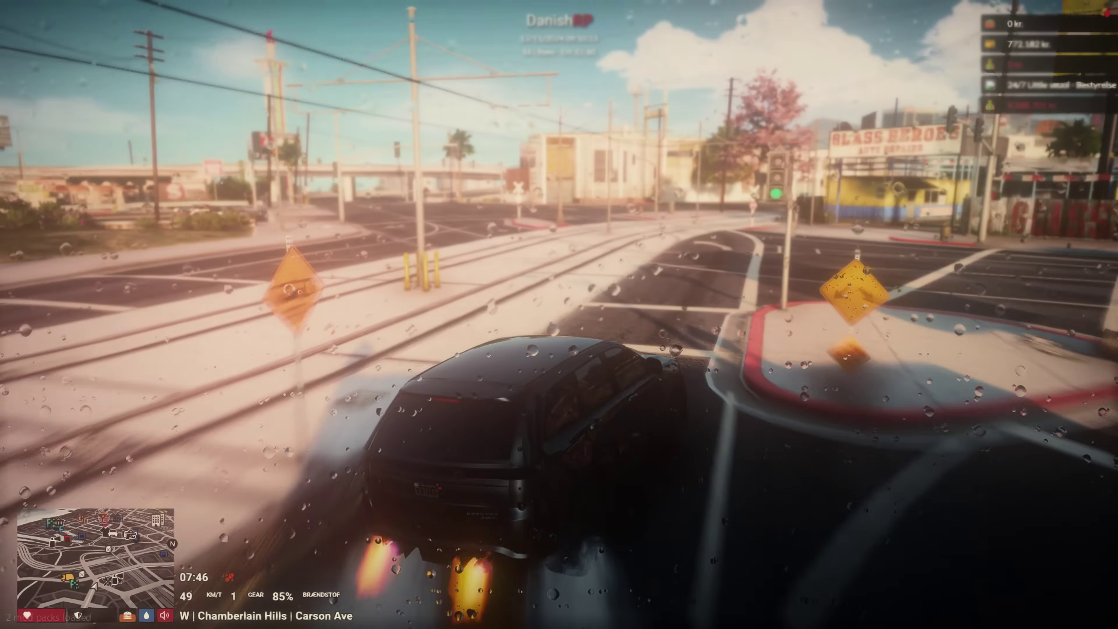
{"action": "key", "text": "d"}
{"action": "key", "text": "w"}
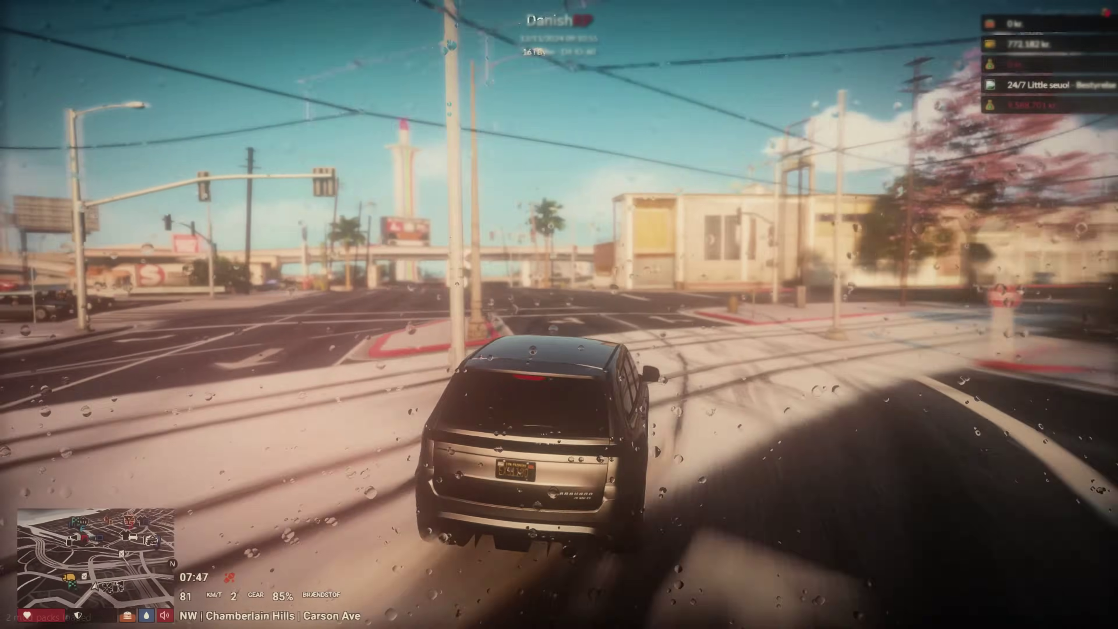